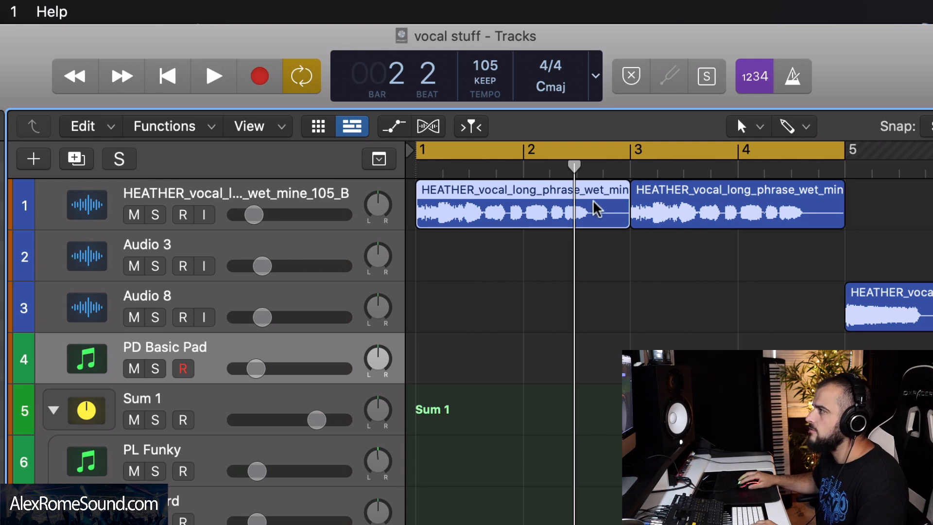
# Create an empty four-bar region on the PD Basic Pad track from bar 1 to bar 5 and open it in the Piano Roll
pyautogui.moveTo(628, 214); pyautogui.dragTo(675, 218)
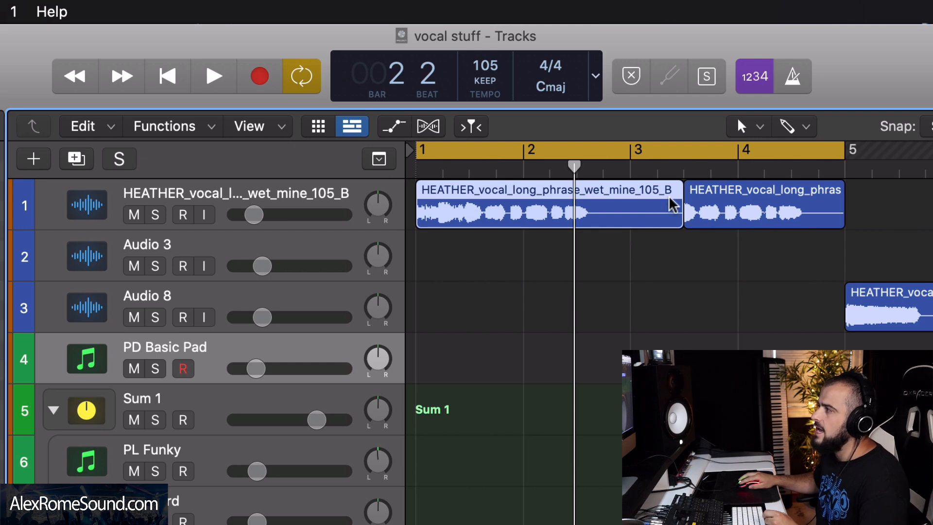
pyautogui.moveTo(663, 217); pyautogui.dragTo(634, 217)
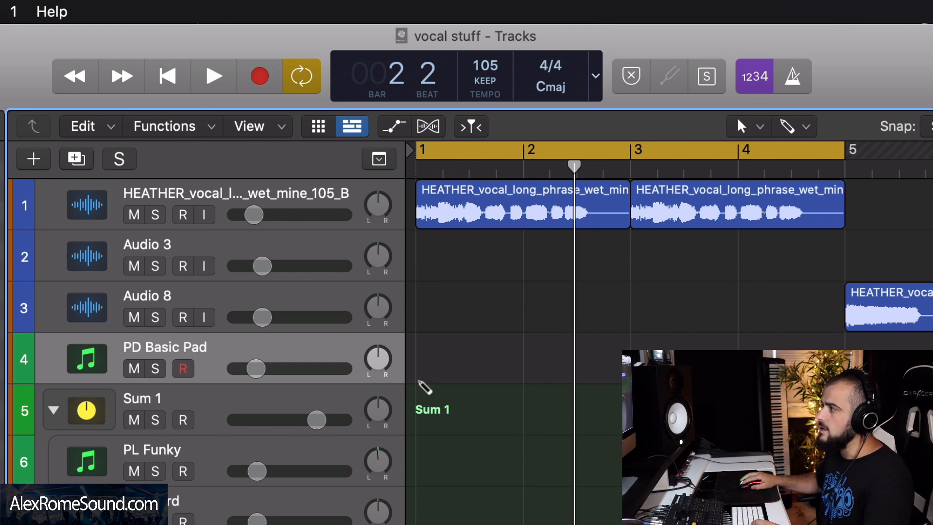
pyautogui.click(457, 363)
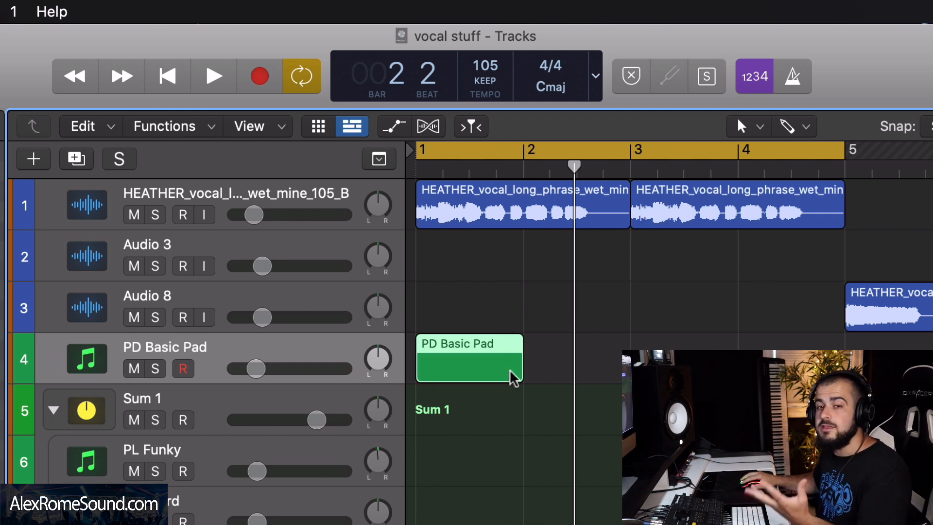
pyautogui.moveTo(514, 371); pyautogui.dragTo(730, 371)
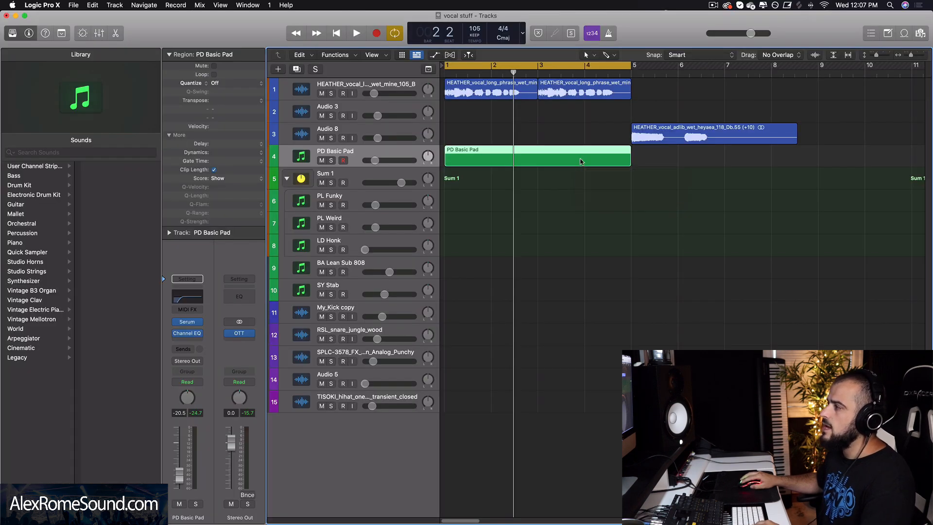
pyautogui.doubleClick(581, 161)
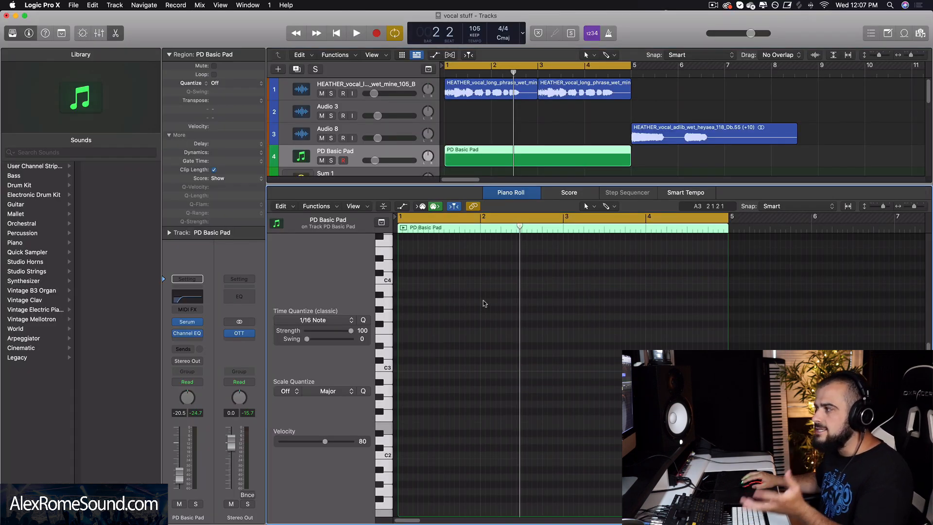
pyautogui.scroll(-4, 535, 301)
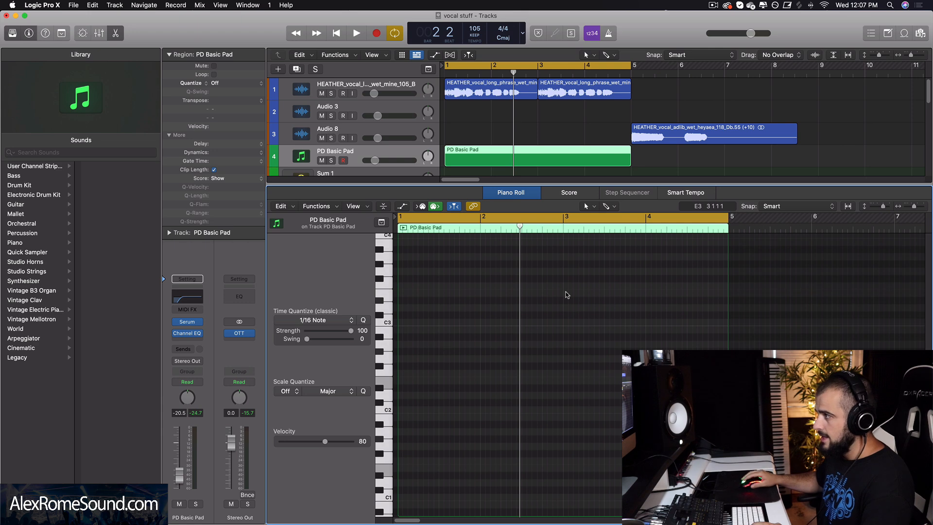
pyautogui.scroll(-1, 491, 404)
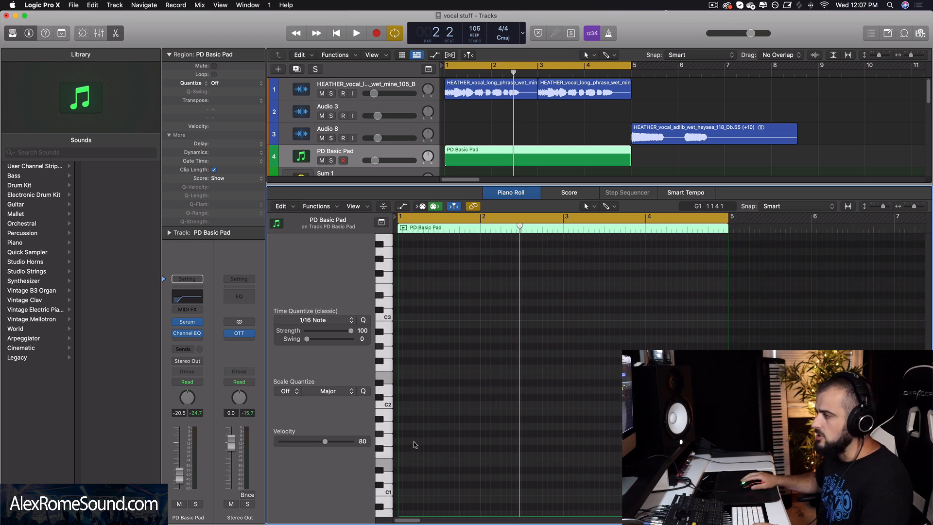
pyautogui.scroll(-2, 422, 427)
# Play back the two vocal phrase regions on track 1 from bar 1
pyautogui.click(501, 96)
pyautogui.moveTo(557, 111); pyautogui.dragTo(515, 88)
pyautogui.press('space')
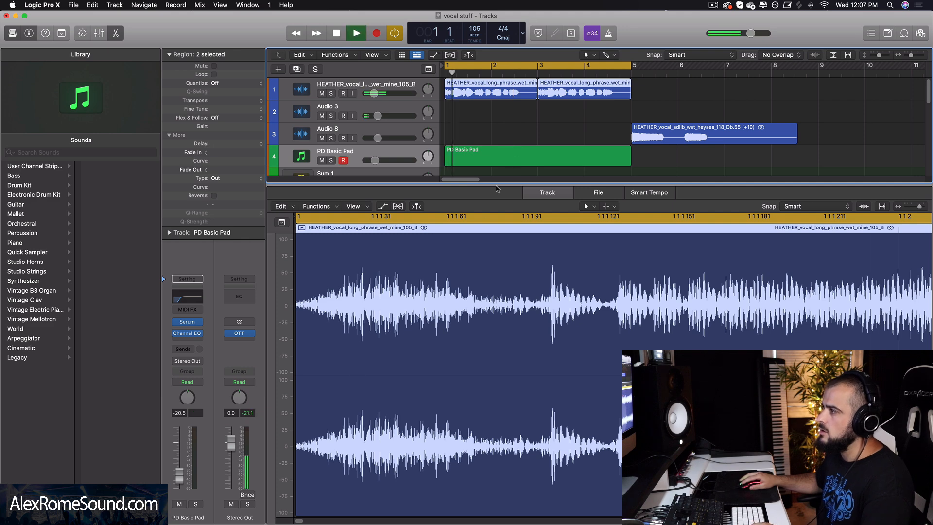
# Enter one-bar bass notes G#0, F#0, E0 and B-1 in bars 1 to 4 of the PD Basic Pad region
pyautogui.click(503, 151)
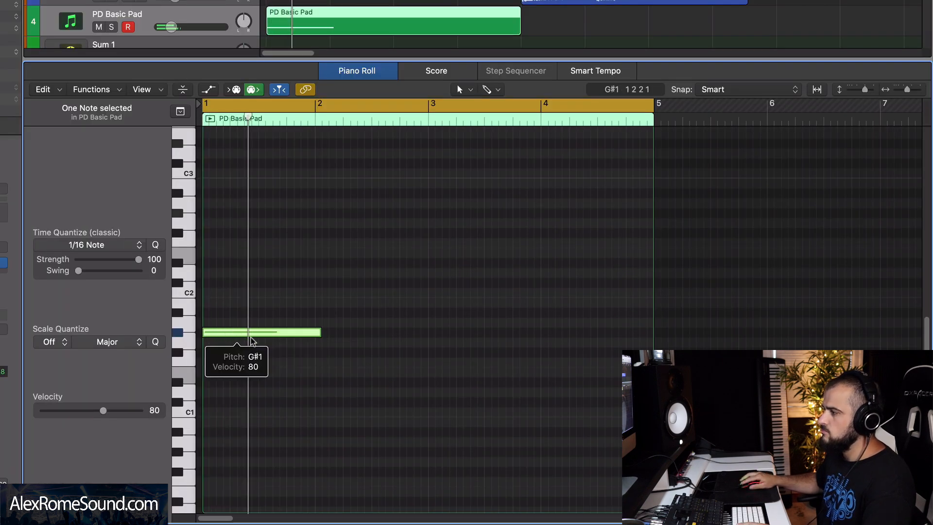
pyautogui.hotkey('shift', 'alt', 'Down')
pyautogui.keyDown('super'); pyautogui.click(317, 330); pyautogui.keyUp('super')
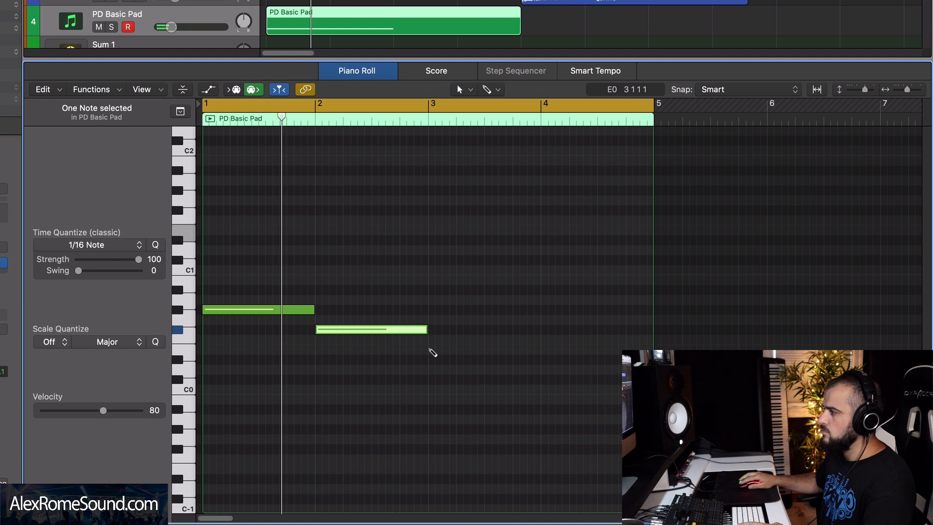
pyautogui.keyDown('super'); pyautogui.click(430, 349); pyautogui.keyUp('super')
pyautogui.keyDown('super'); pyautogui.click(543, 389); pyautogui.keyUp('super')
pyautogui.moveTo(555, 395); pyautogui.dragTo(554, 401)
pyautogui.press('space')
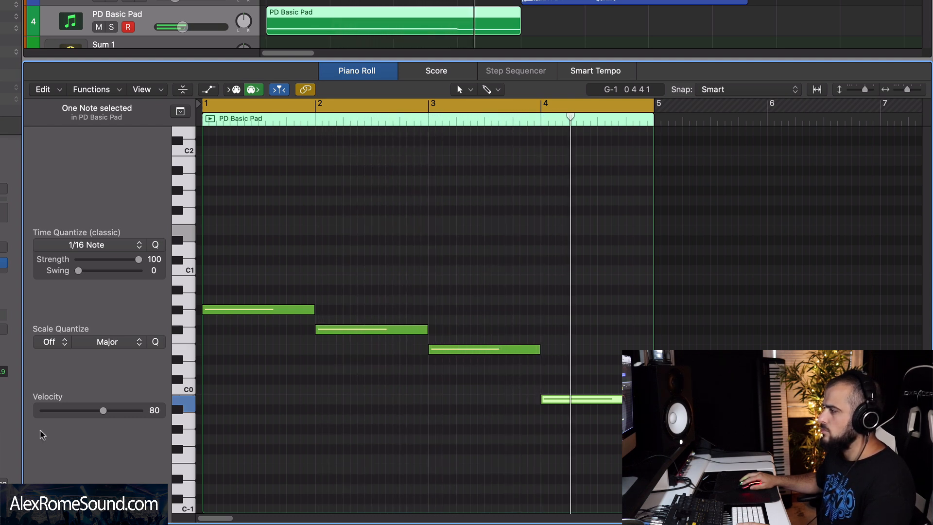
# Copy the four bass notes one octave up and stack thirds and fifths above the copies to form a triad in each bar
pyautogui.scroll(3, 504, 428)
pyautogui.moveTo(574, 489); pyautogui.dragTo(284, 347)
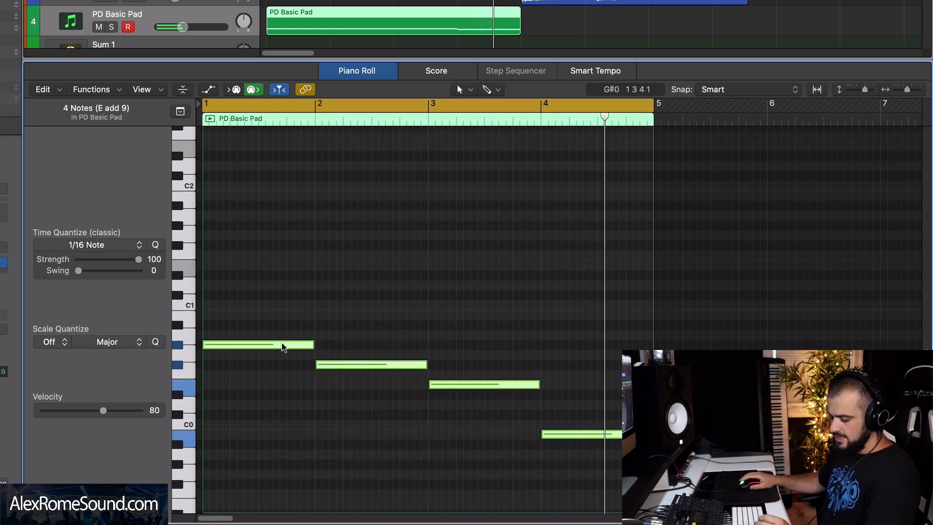
pyautogui.click(284, 346)
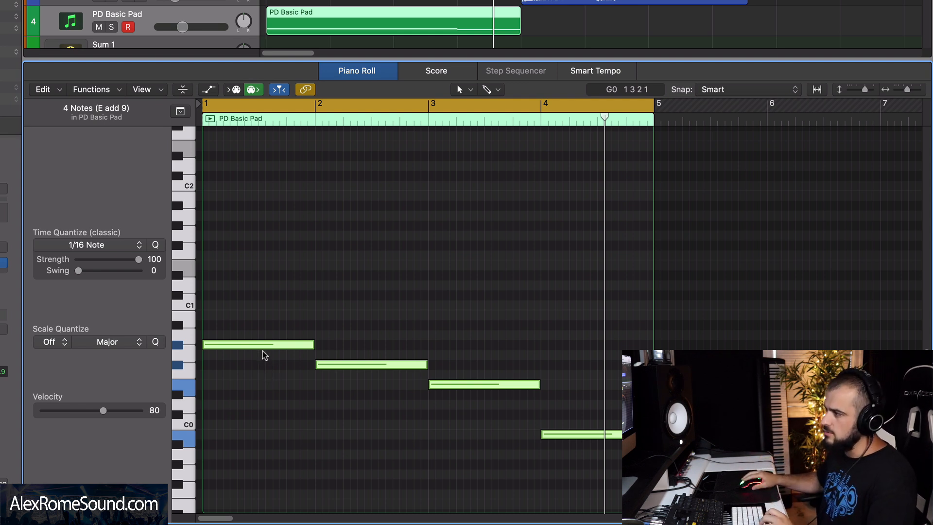
pyautogui.scroll(1, 263, 408)
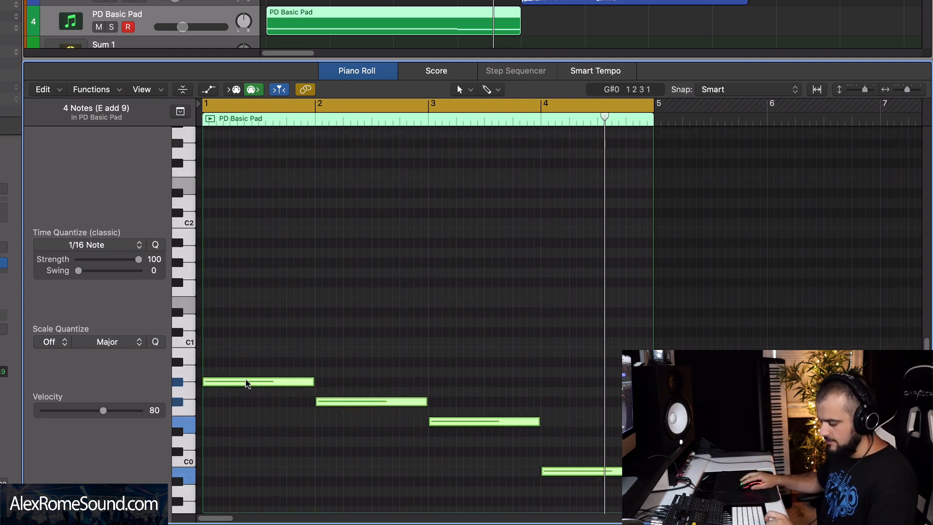
pyautogui.moveTo(263, 386)
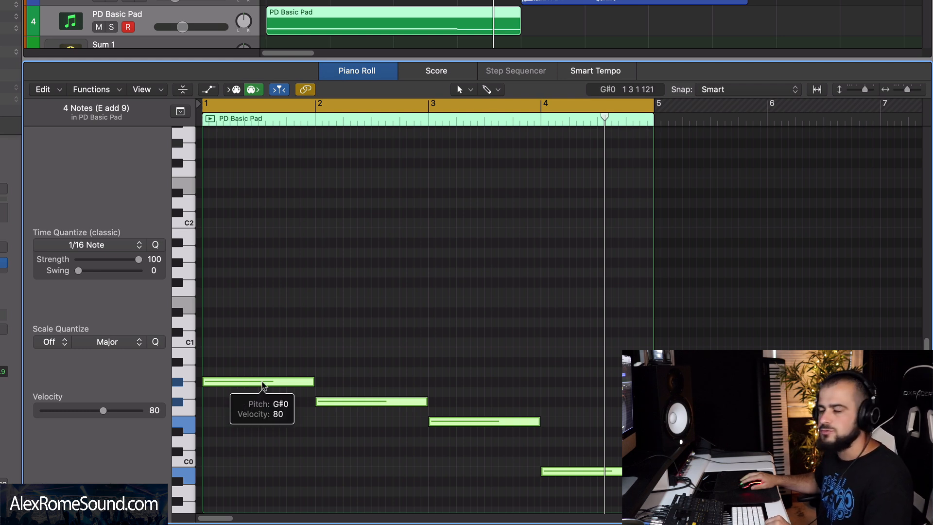
pyautogui.moveTo(263, 386); pyautogui.dragTo(262, 271)
pyautogui.scroll(1, 287, 383)
pyautogui.scroll(-2, 288, 383)
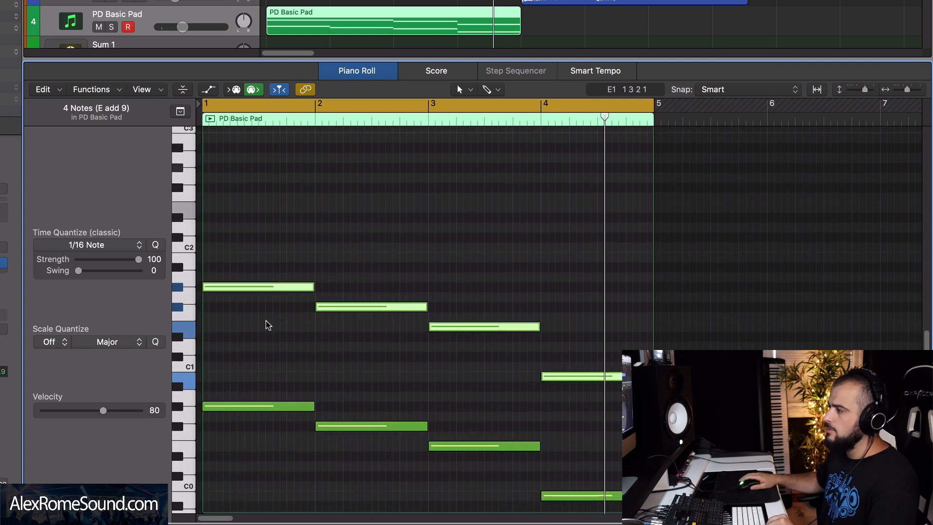
pyautogui.moveTo(260, 290); pyautogui.dragTo(256, 258)
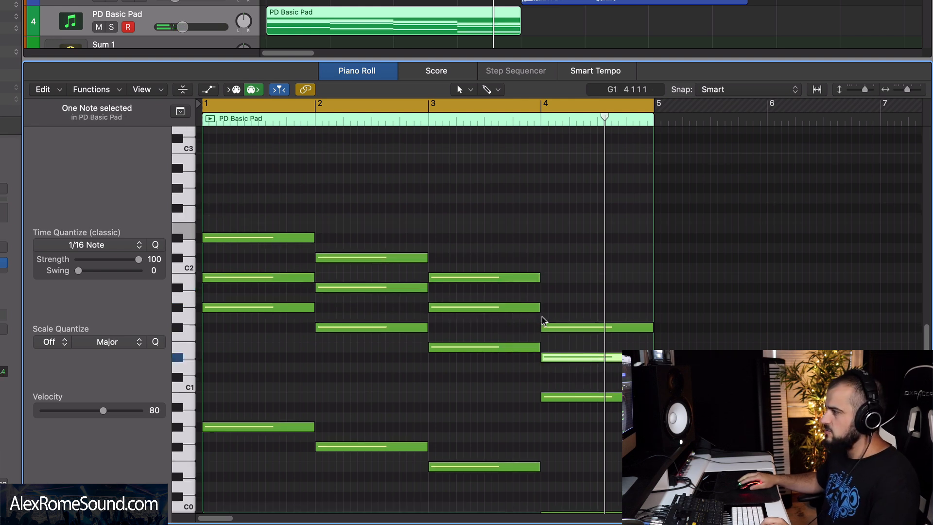
# Raise the middle note of all four triads by one octave and play back the chords
pyautogui.keyDown('shift'); pyautogui.click(492, 307); pyautogui.keyUp('shift')
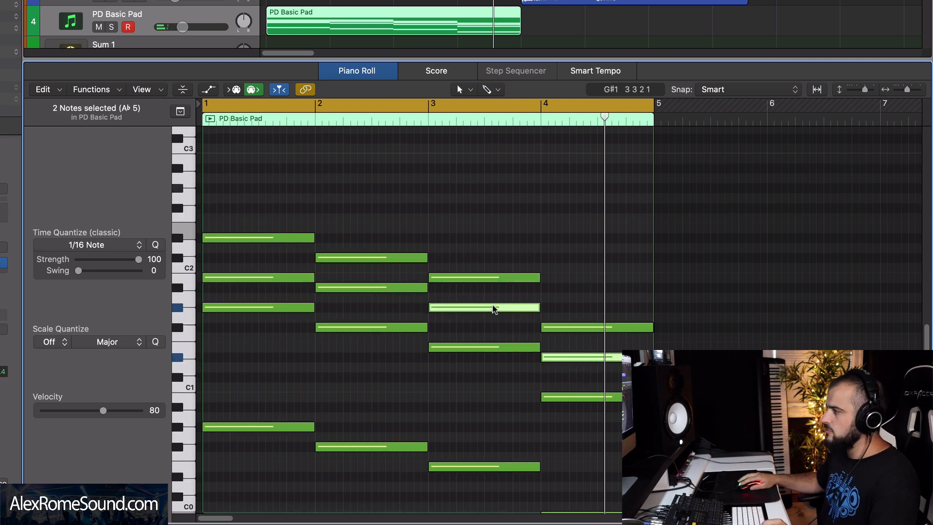
pyautogui.keyDown('shift'); pyautogui.click(369, 287); pyautogui.keyUp('shift')
pyautogui.keyDown('shift'); pyautogui.click(241, 278); pyautogui.keyUp('shift')
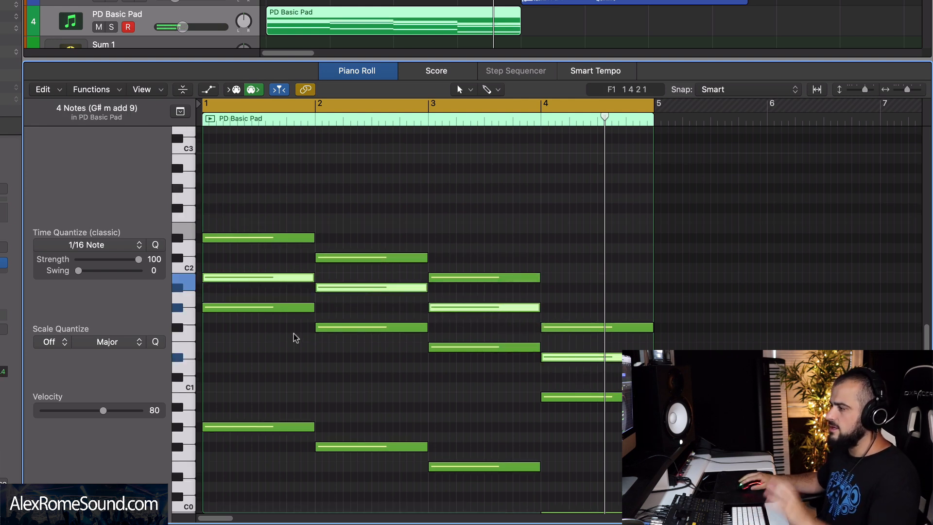
pyautogui.scroll(1, 322, 314)
pyautogui.scroll(2, 263, 309)
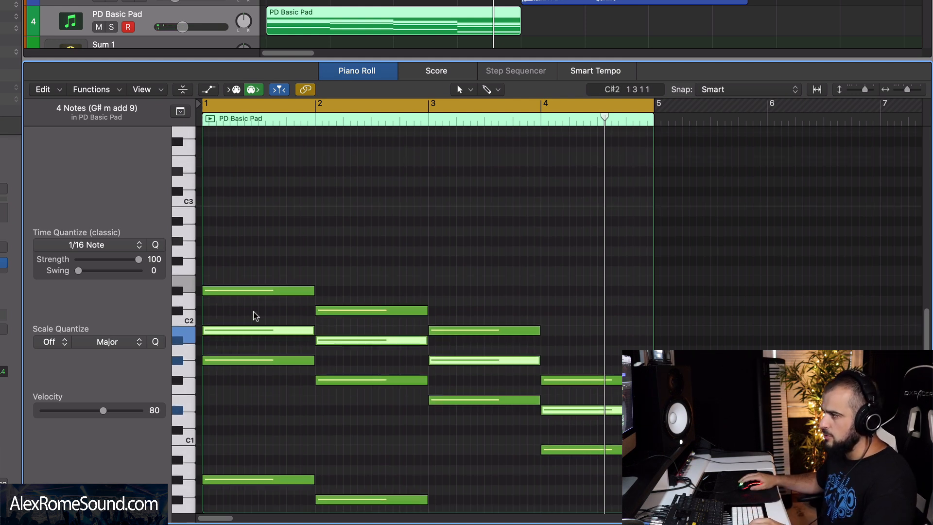
pyautogui.moveTo(248, 333); pyautogui.dragTo(247, 213)
pyautogui.press('space')
pyautogui.click(344, 252)
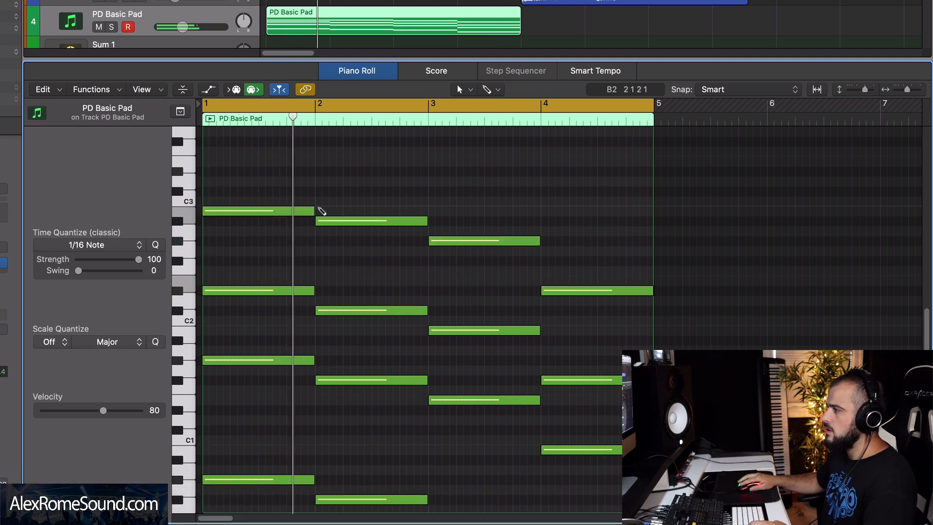
# Add one-bar B2 notes in bars 2, 3 and 4, play back the progression and close the Piano Roll
pyautogui.keyDown('super'); pyautogui.click(318, 210); pyautogui.keyUp('super')
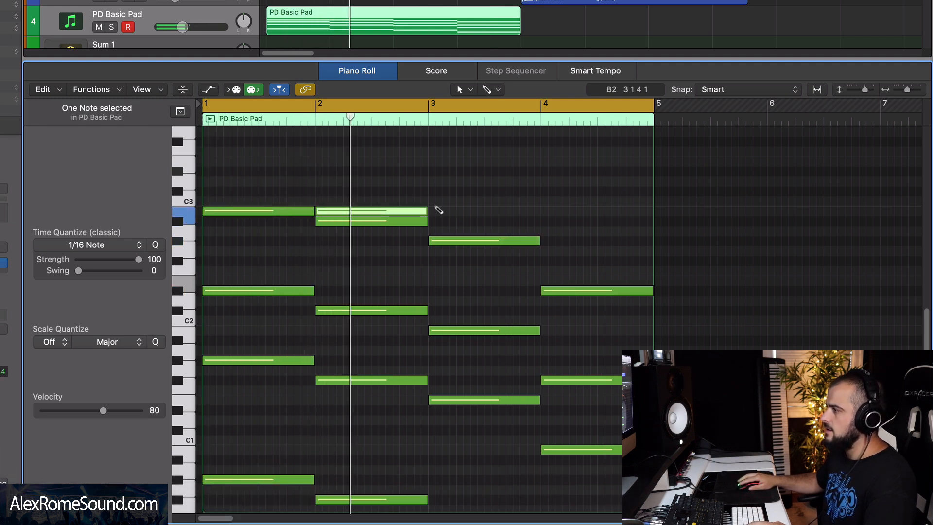
pyautogui.keyDown('super'); pyautogui.click(433, 210); pyautogui.keyUp('super')
pyautogui.keyDown('super'); pyautogui.click(546, 211); pyautogui.keyUp('super')
pyautogui.scroll(-1, 589, 383)
pyautogui.scroll(-3, 589, 384)
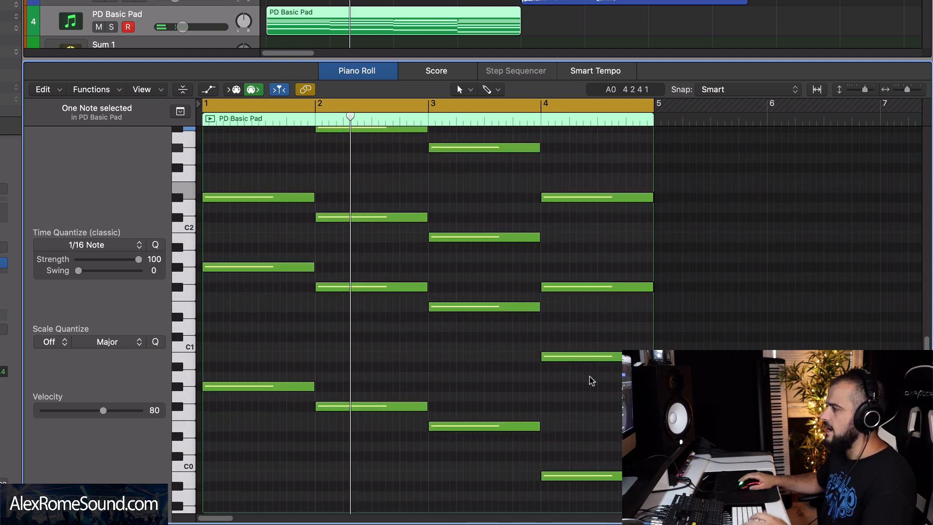
pyautogui.scroll(-1, 591, 381)
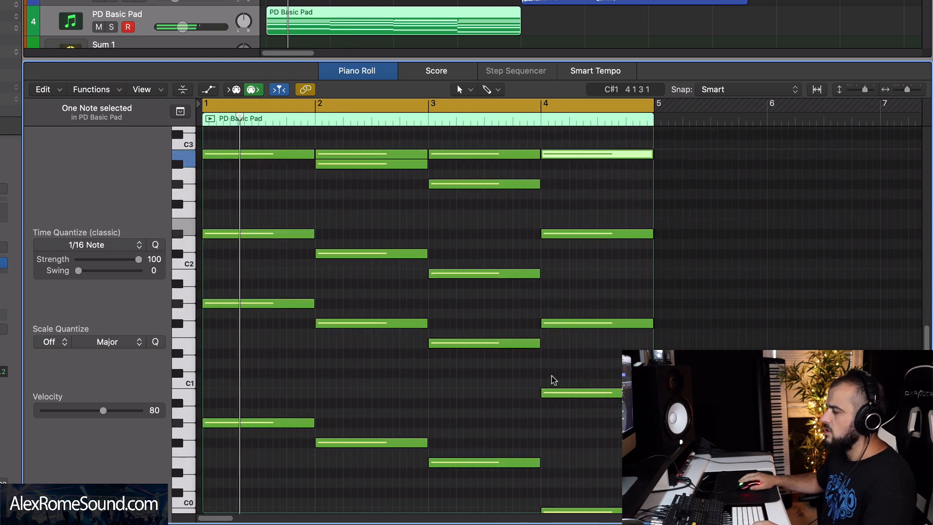
pyautogui.click(483, 416)
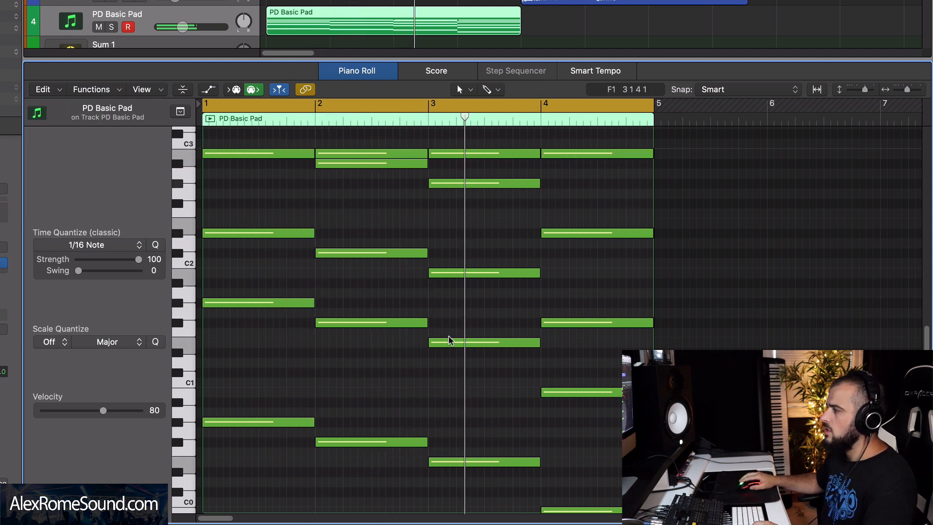
pyautogui.scroll(-1, 452, 340)
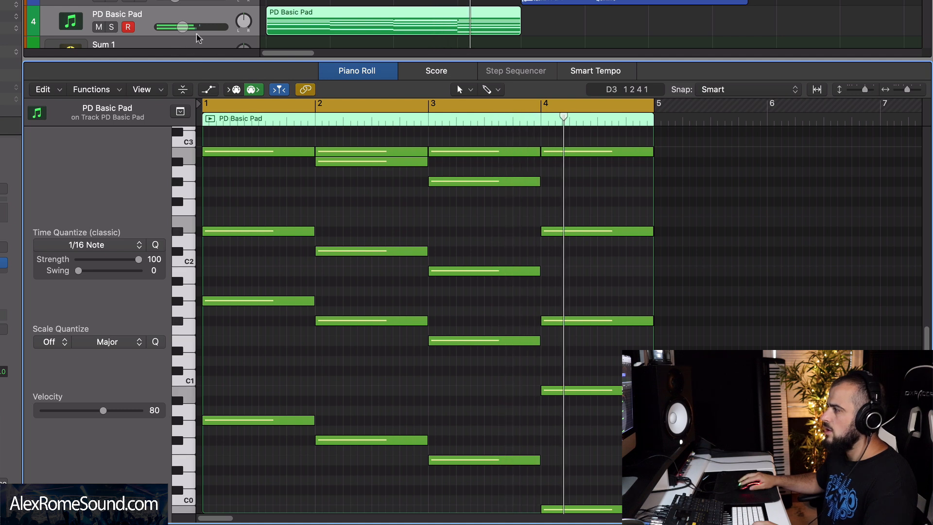
pyautogui.press('e')
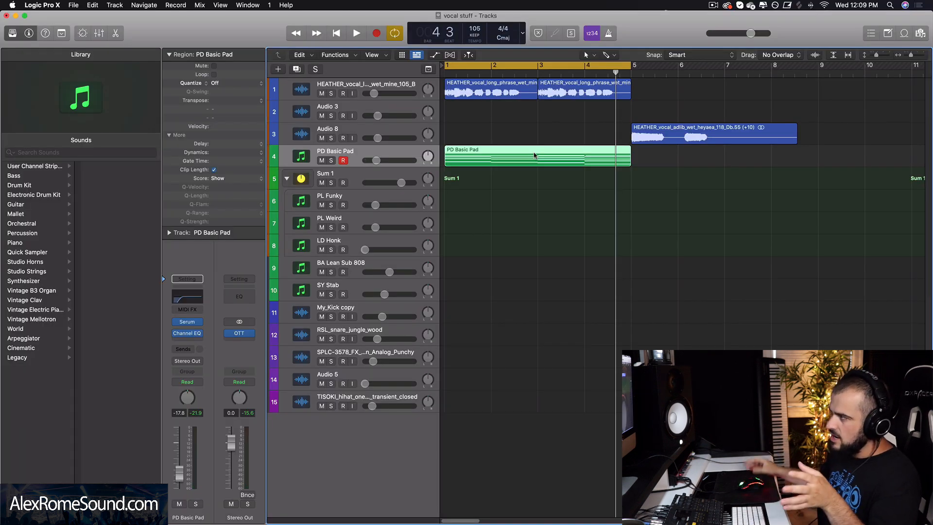
pyautogui.moveTo(608, 234); pyautogui.dragTo(484, 84)
pyautogui.moveTo(471, 235); pyautogui.dragTo(573, 99)
pyautogui.moveTo(568, 204); pyautogui.dragTo(474, 95)
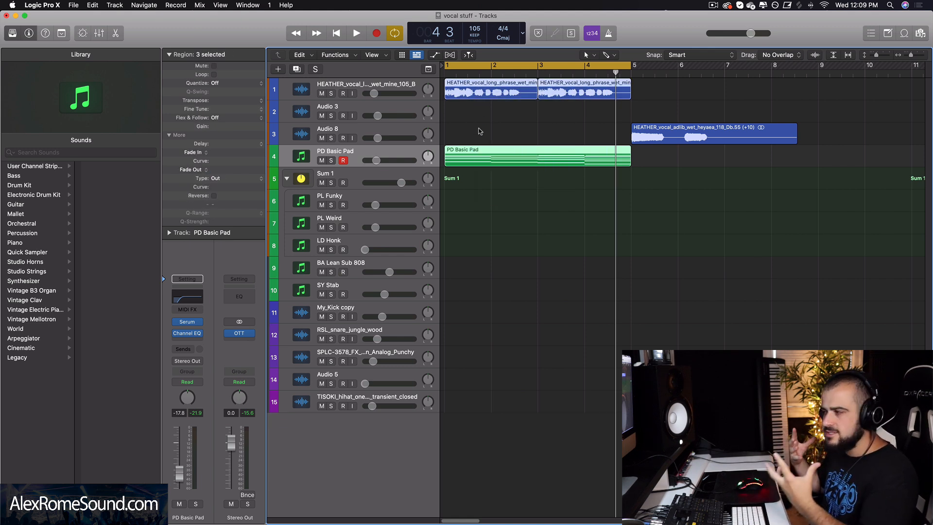
pyautogui.click(562, 201)
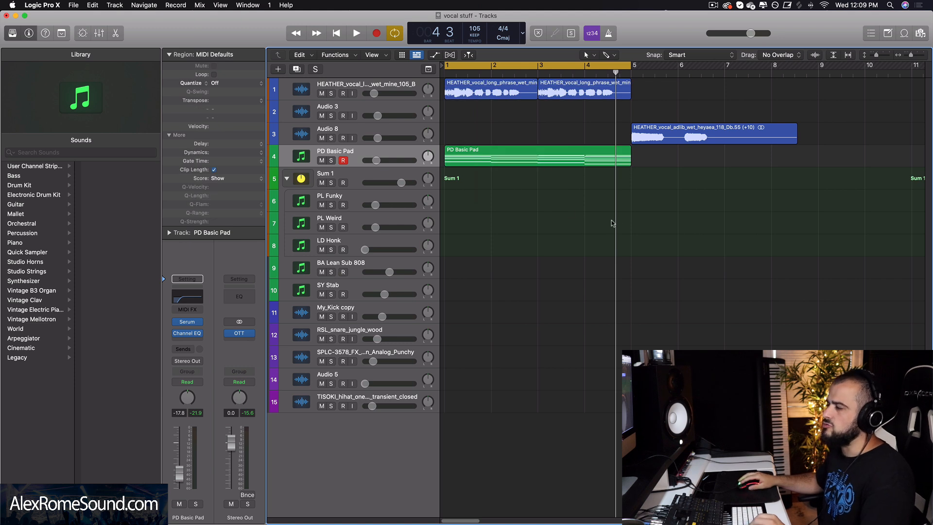
pyautogui.moveTo(608, 222); pyautogui.dragTo(510, 91)
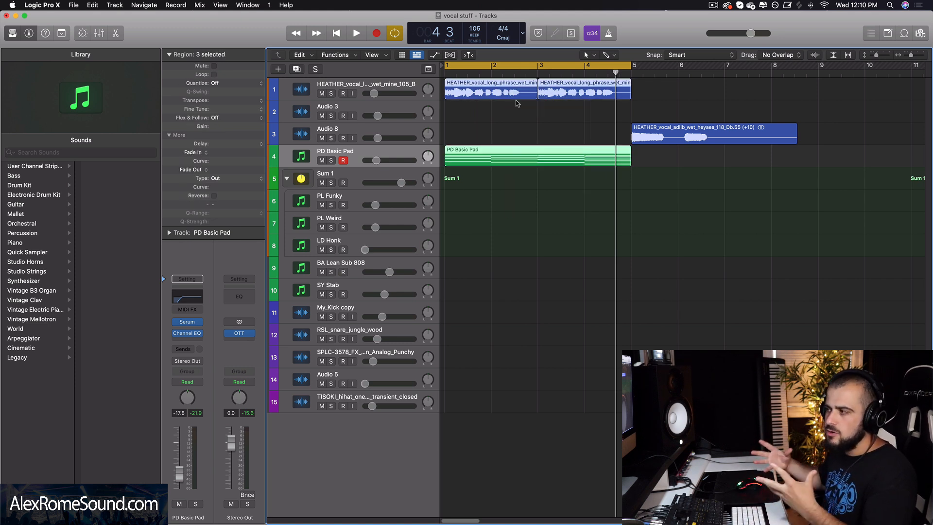
pyautogui.click(549, 217)
# Repeat the PD Basic Pad region once so it fills bars 5 to 9, and set the cycle range to the copy
pyautogui.click(512, 157)
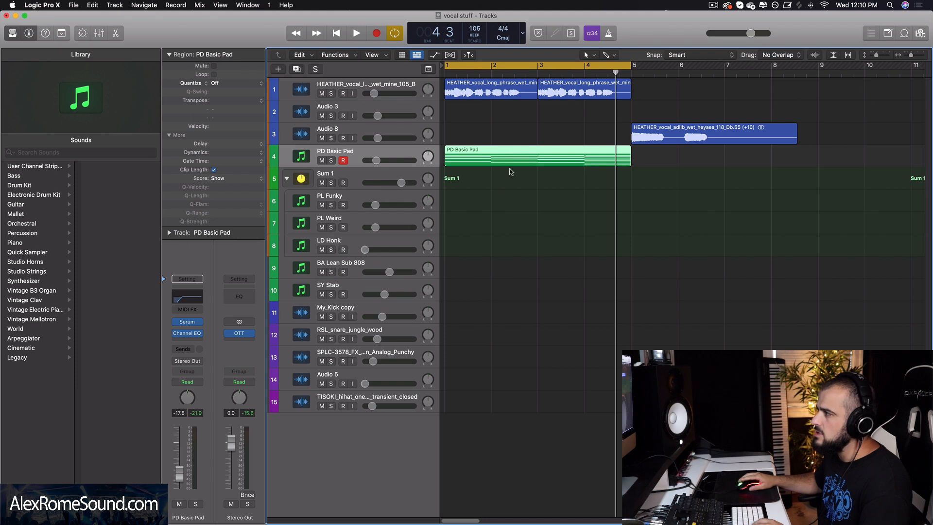
pyautogui.press('super+r')
pyautogui.press('super+u')
pyautogui.press('super+Right')
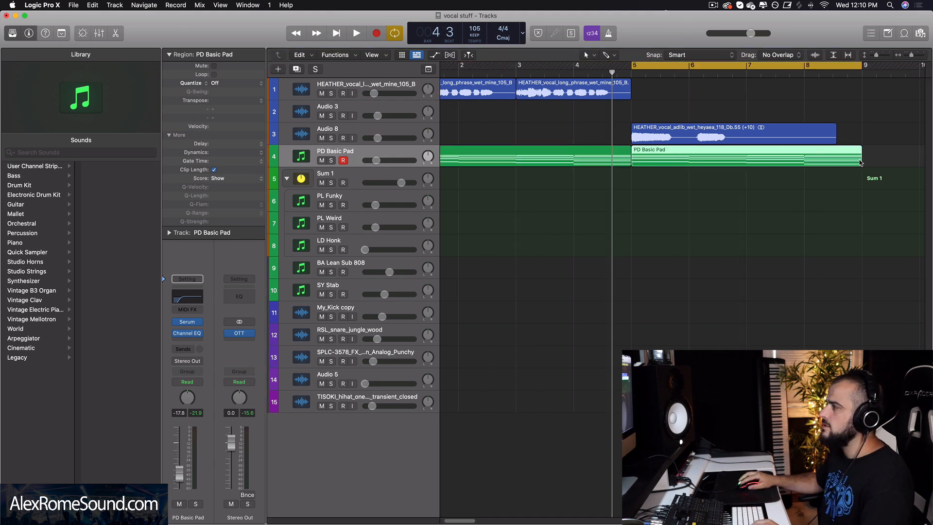
pyautogui.click(817, 210)
# Solo the Audio 8 and PD Basic Pad tracks and play the vocal adlib over the repeated chords
pyautogui.hscroll(5, 817, 210)
pyautogui.click(504, 129)
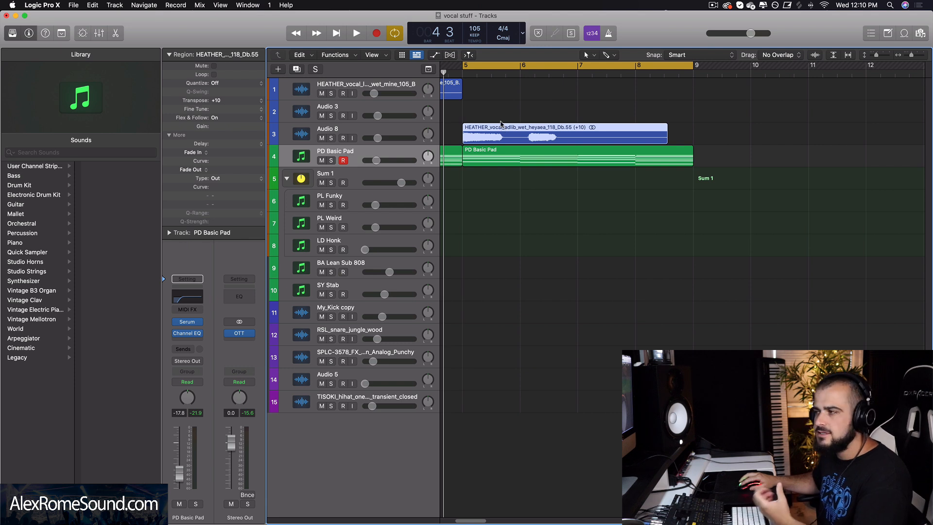
pyautogui.click(493, 114)
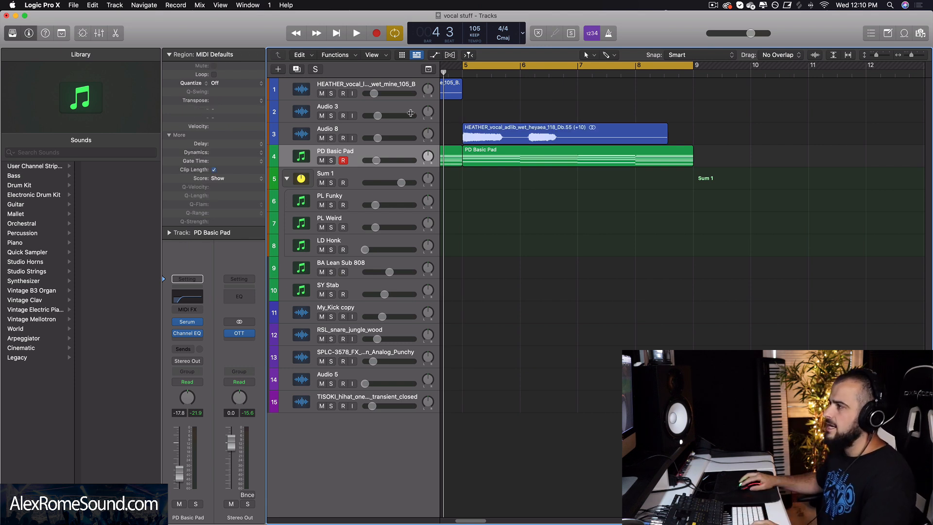
pyautogui.click(343, 130)
pyautogui.press('s')
pyautogui.moveTo(510, 98); pyautogui.dragTo(539, 128)
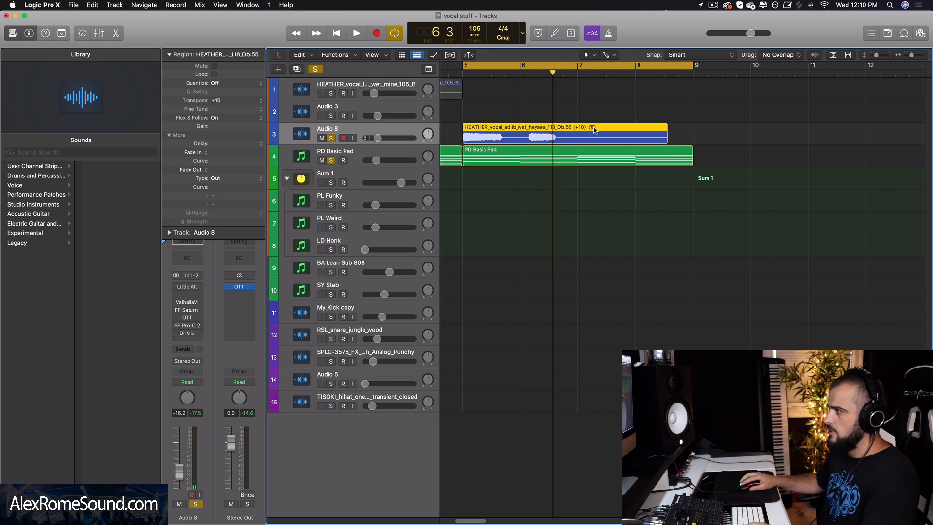
# Play the vocal adlib over the repeated chords again and set the secondary edit tool to Scissors
pyautogui.press('space')
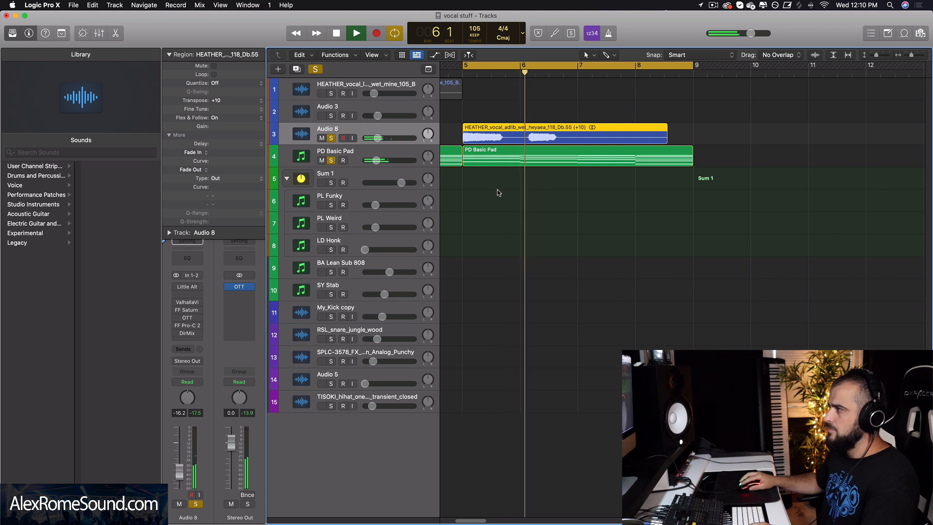
pyautogui.press('space')
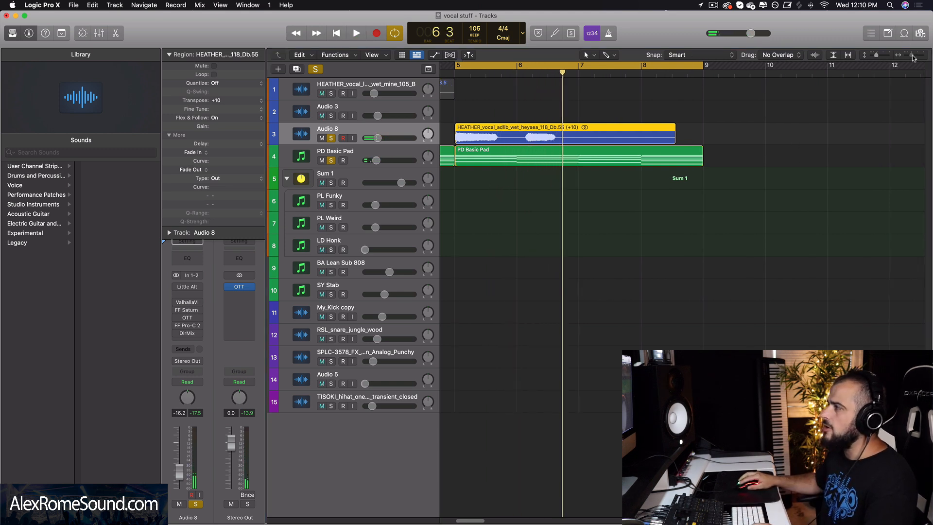
pyautogui.moveTo(910, 54); pyautogui.dragTo(912, 64)
pyautogui.hscroll(-5, 461, 523)
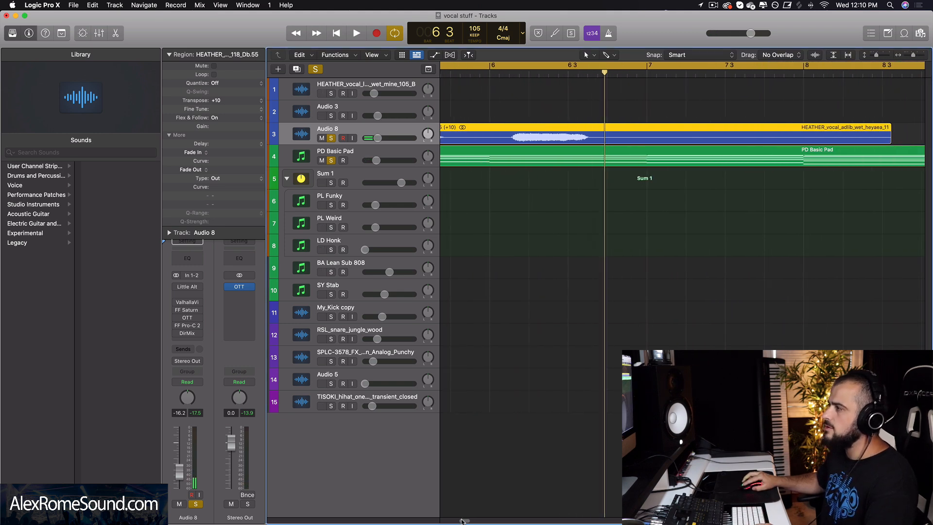
pyautogui.hscroll(-2, 462, 520)
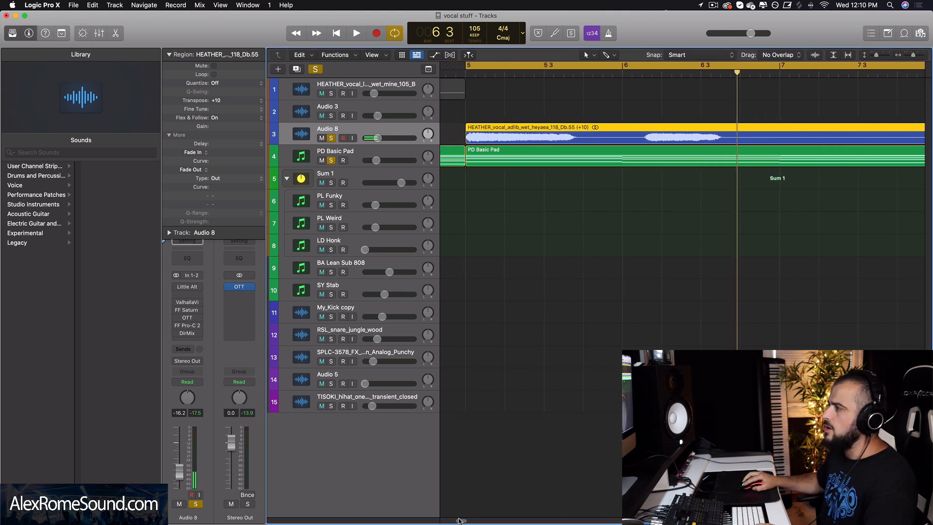
pyautogui.click(609, 55)
pyautogui.click(650, 115)
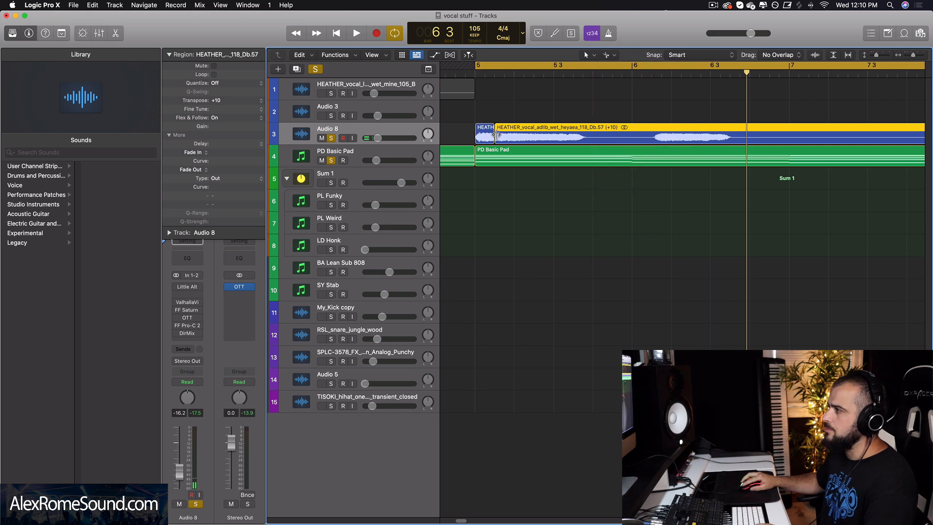
# Cut a short slice from the Audio 8 adlib, place it and a copy in the second half of bar 5, and play the result
pyautogui.moveTo(509, 135); pyautogui.dragTo(596, 138)
pyautogui.keyDown('super'); pyautogui.click(638, 136); pyautogui.keyUp('super')
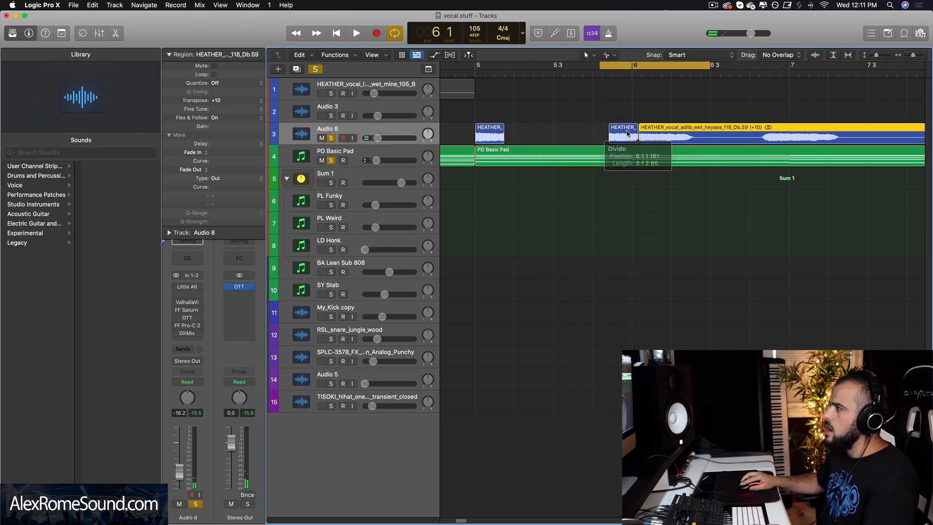
pyautogui.moveTo(618, 137); pyautogui.dragTo(543, 135)
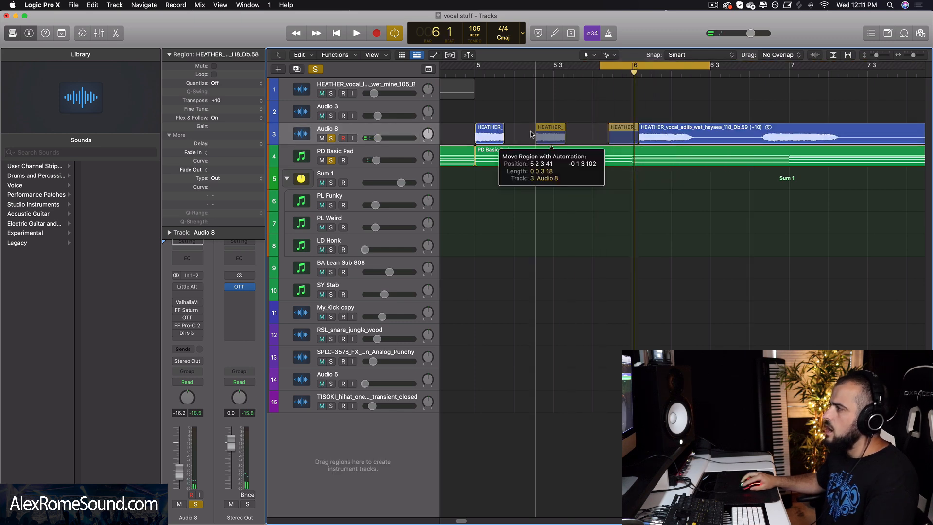
pyautogui.moveTo(561, 137); pyautogui.dragTo(551, 138)
pyautogui.press('super+Left')
pyautogui.press('super+Left')
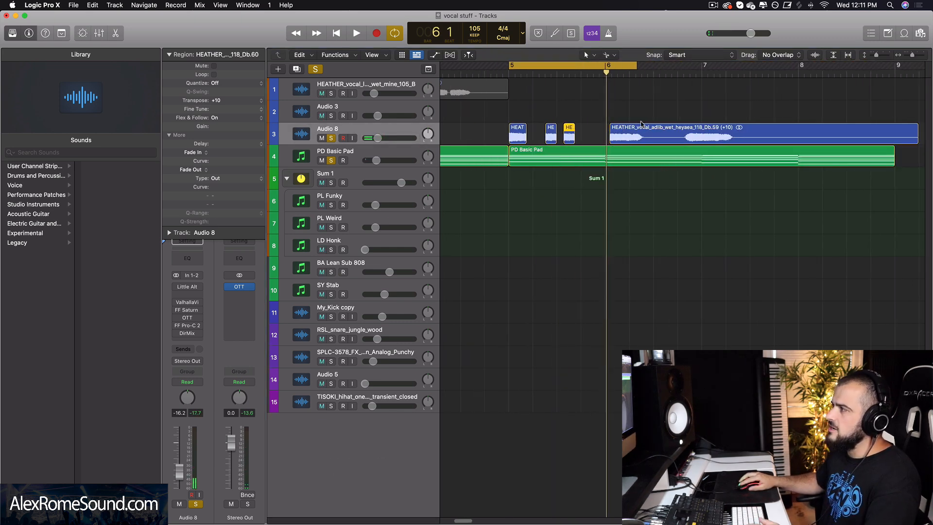
pyautogui.press('space')
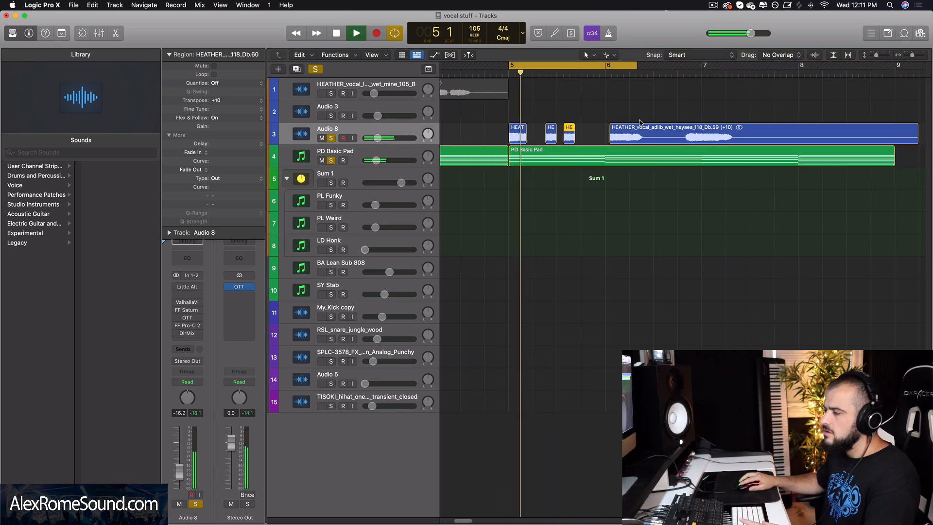
pyautogui.press('space')
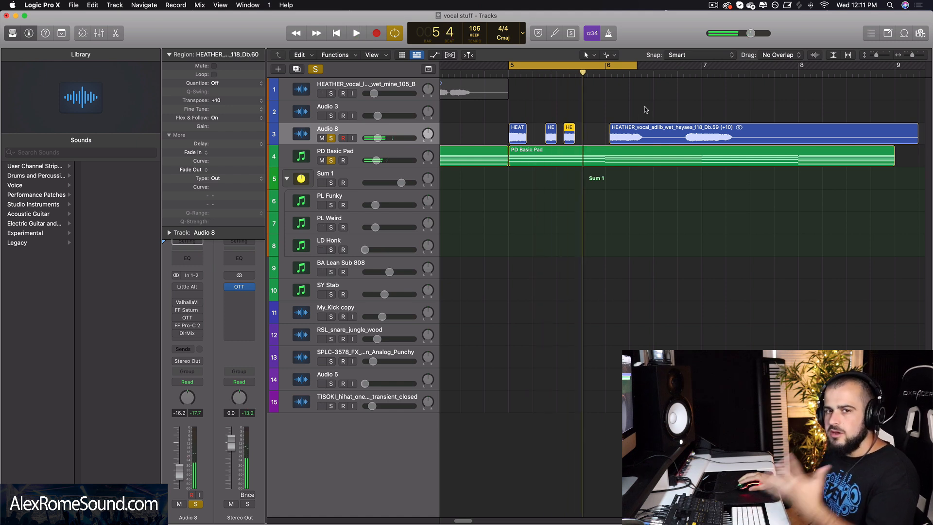
# Divide two more slices off the remaining adlib region just after bar 6 and play back the chopped vocal
pyautogui.click(647, 107)
pyautogui.click(666, 128)
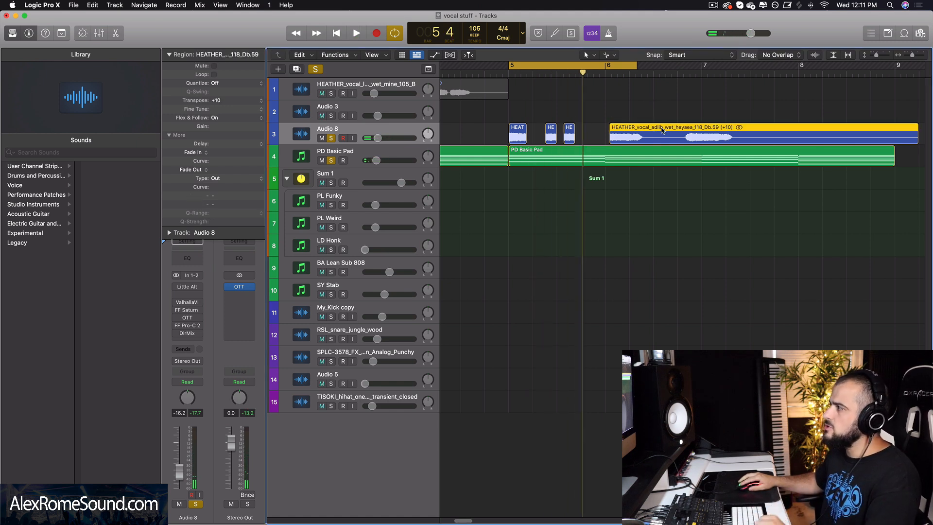
pyautogui.click(624, 139)
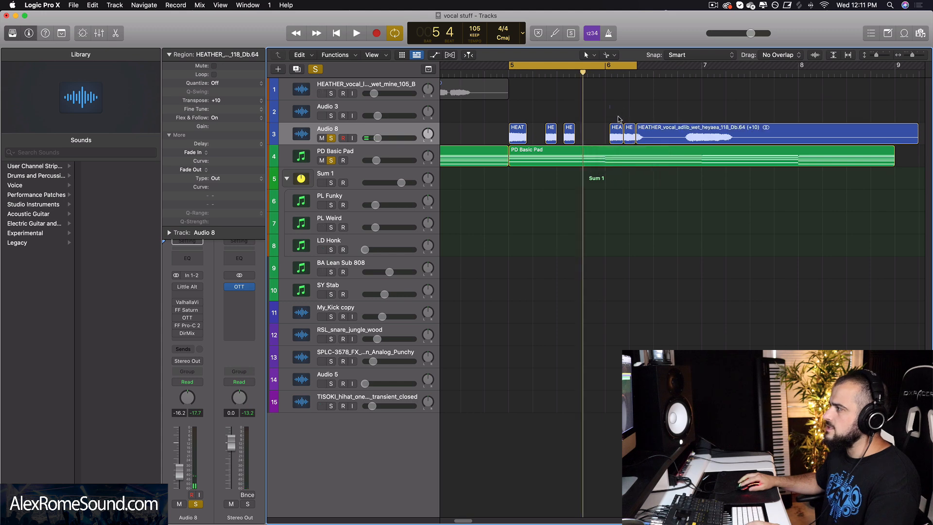
pyautogui.click(636, 139)
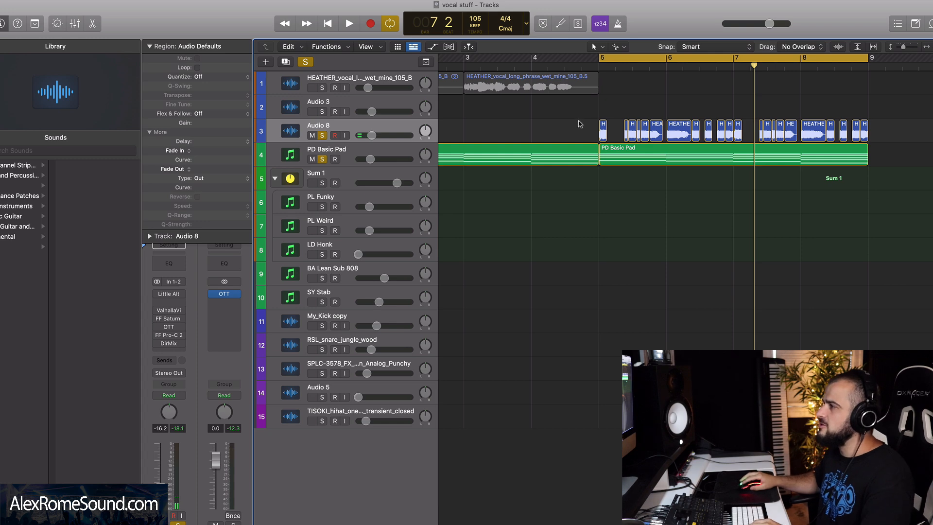
pyautogui.press('space')
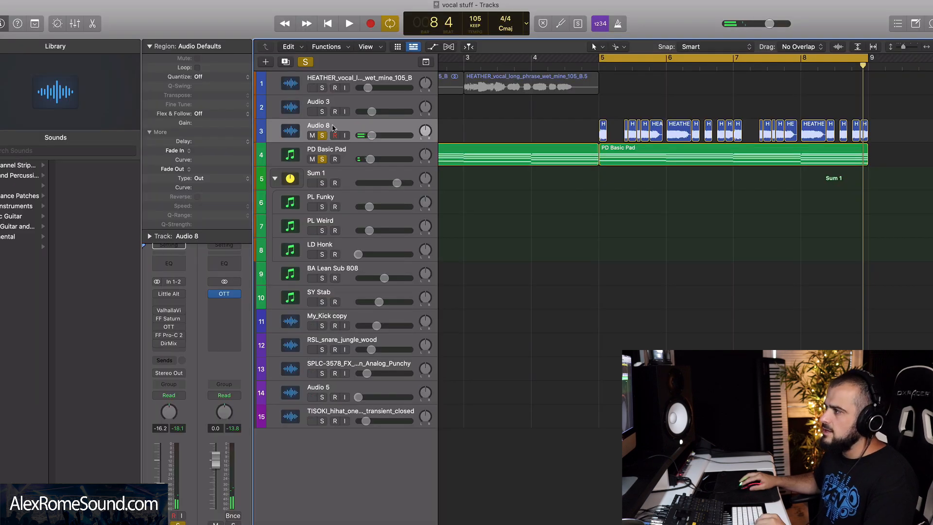
# Enable the Little Alt, ValhallaVi, FF Saturn, OTT and FF Pro-C 2 plug-ins on the Audio 8 channel
pyautogui.click(334, 127)
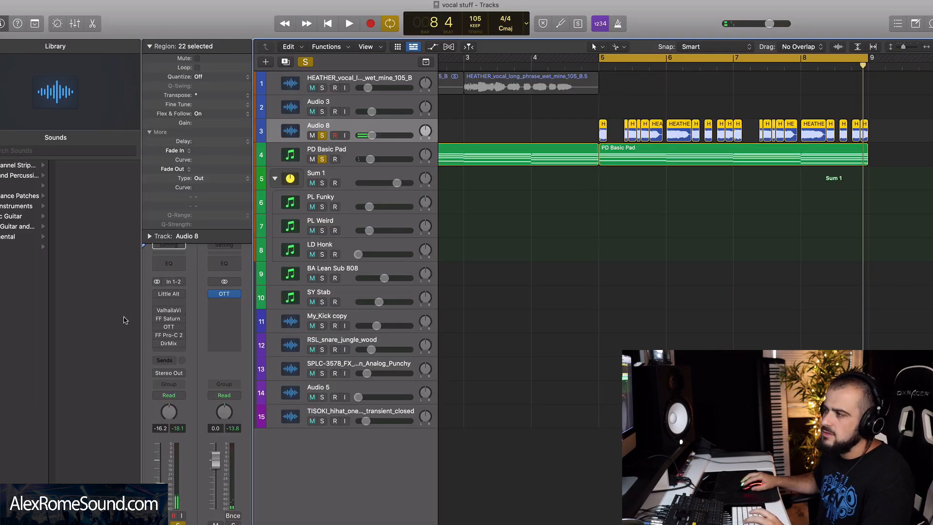
pyautogui.click(158, 294)
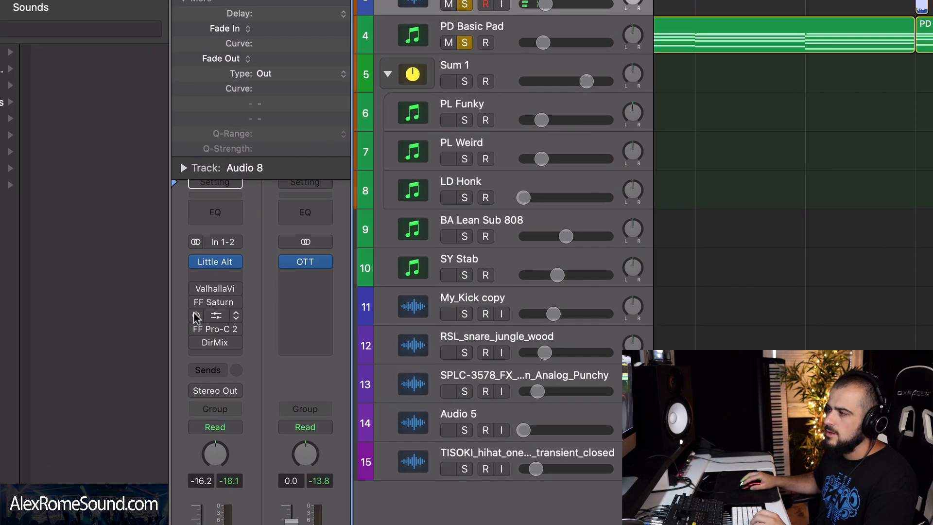
pyautogui.click(197, 289)
pyautogui.click(193, 301)
pyautogui.click(195, 321)
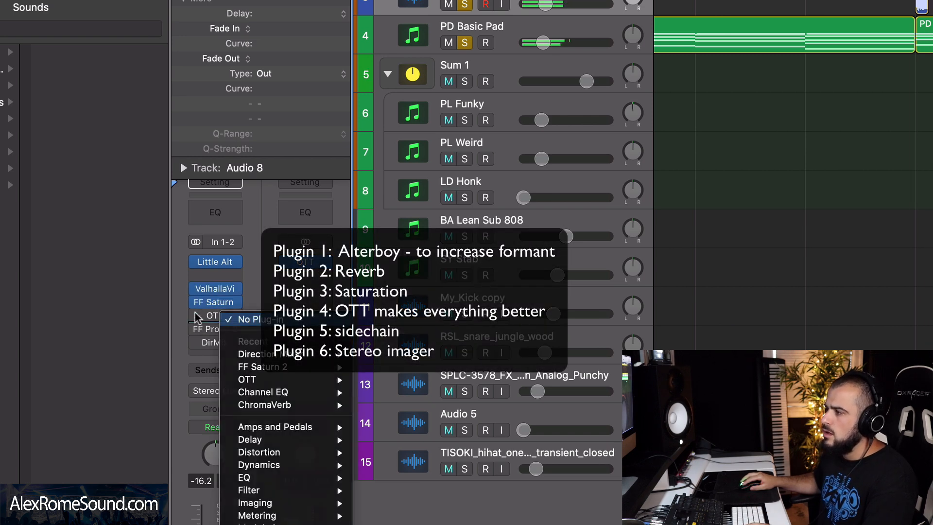
pyautogui.click(195, 313)
pyautogui.click(195, 330)
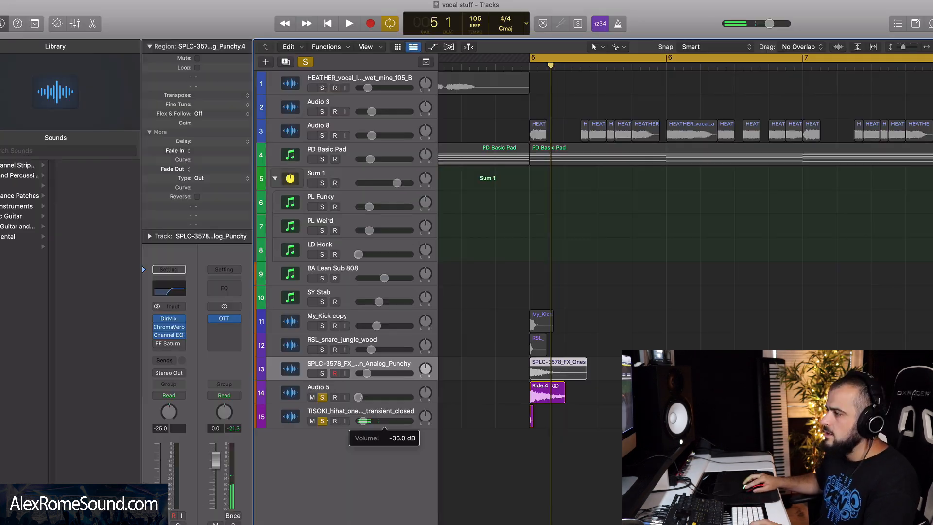
# Lower the volume of the TISOKI hi-hat track and unsolo it together with the Audio 5 track
pyautogui.moveTo(363, 421); pyautogui.dragTo(358, 421)
pyautogui.click(322, 421)
pyautogui.click(322, 397)
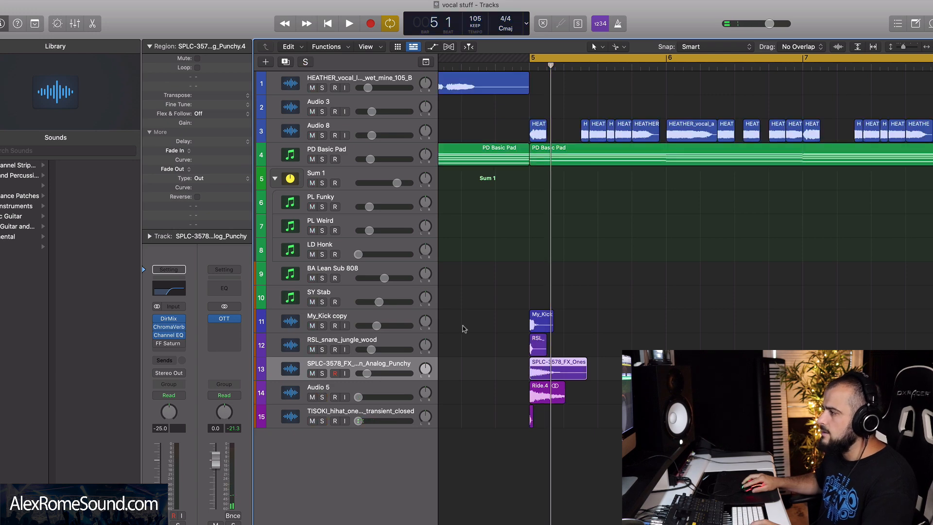
# Solo the My_Kick copy and RSL_snare_jungle_wood tracks and copy the kick region to halfway between beats 2 and 3 of bar 5
pyautogui.click(510, 325)
pyautogui.click(323, 349)
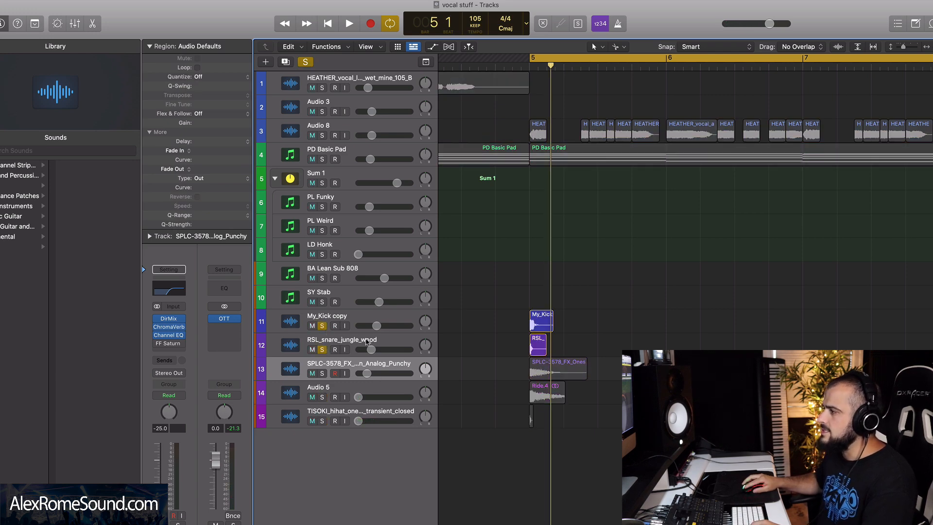
pyautogui.click(543, 330)
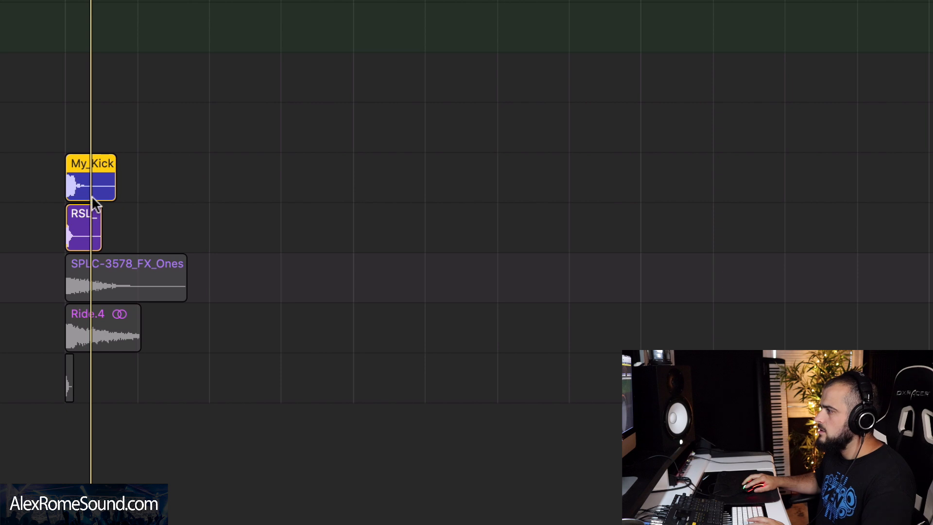
pyautogui.moveTo(100, 190); pyautogui.dragTo(192, 184)
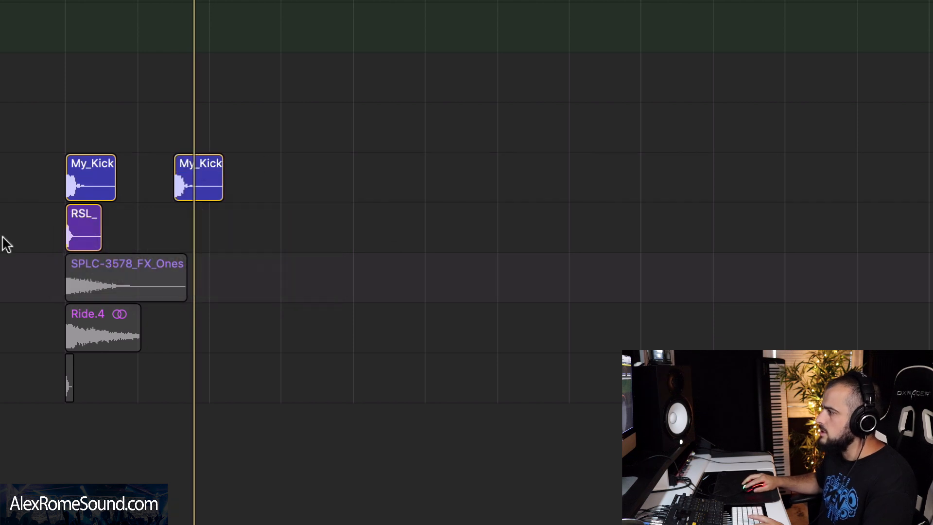
# Repeat and position the snare region so it falls on beats 2 and 4 of bars 5 and 6
pyautogui.moveTo(92, 226); pyautogui.dragTo(311, 218)
pyautogui.press('super+r')
pyautogui.moveTo(399, 211); pyautogui.dragTo(165, 224)
pyautogui.press('super+r')
pyautogui.moveTo(326, 220); pyautogui.dragTo(434, 222)
# Repeat the two kick regions, placing the copies on beat 1 and halfway between beats 3 and 4 of bar 6
pyautogui.moveTo(328, 168); pyautogui.dragTo(5, 168)
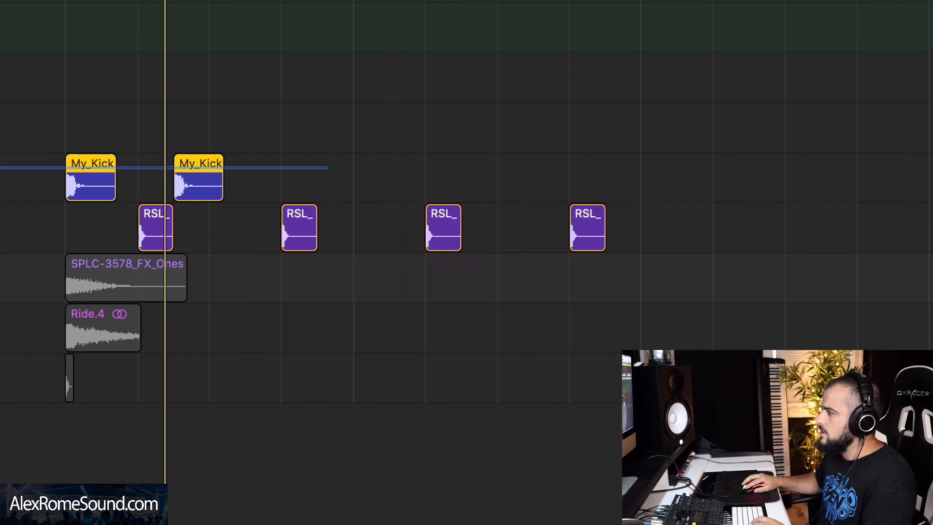
pyautogui.press('super+r')
pyautogui.moveTo(251, 177); pyautogui.dragTo(381, 176)
pyautogui.click(412, 248)
pyautogui.moveTo(488, 182); pyautogui.dragTo(558, 184)
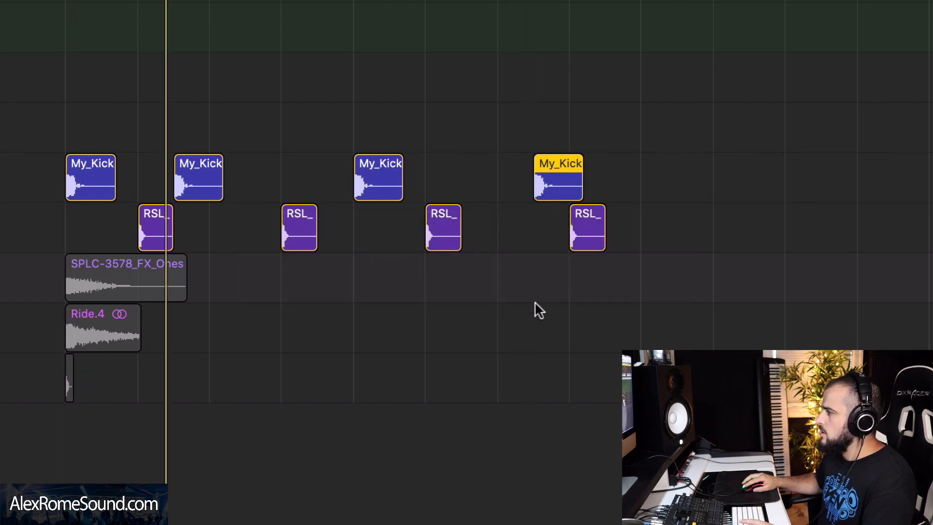
# Continue the clap pattern on the SPLC-3578 track past bar 6 by copying and repeating its region
pyautogui.click(505, 291)
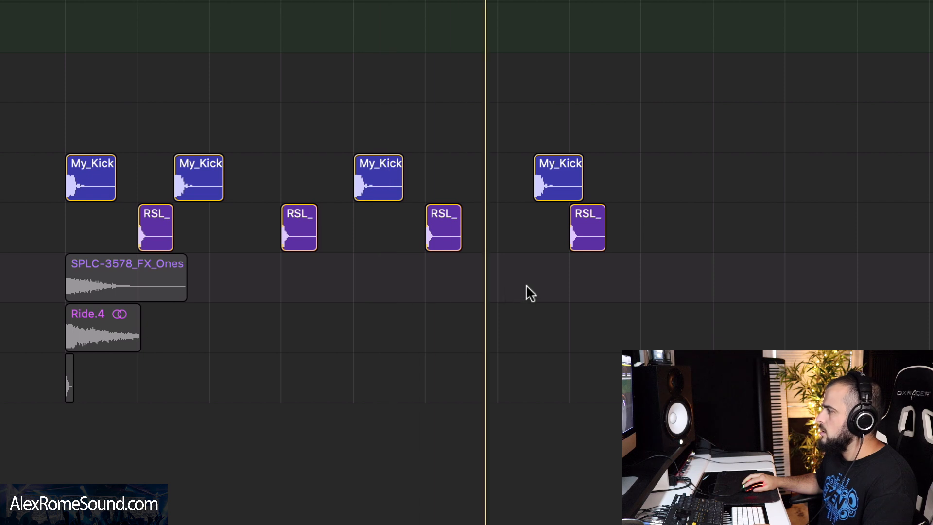
pyautogui.moveTo(344, 279); pyautogui.dragTo(558, 273)
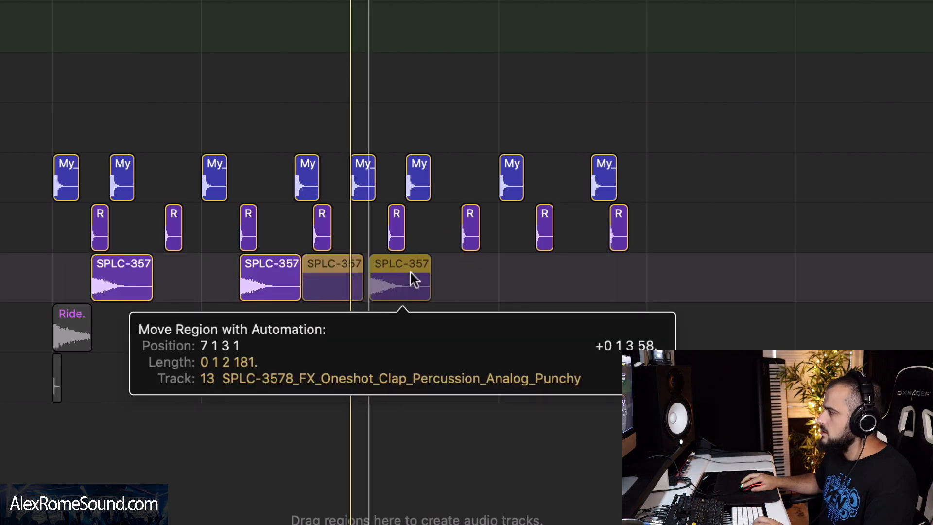
pyautogui.press('super+r')
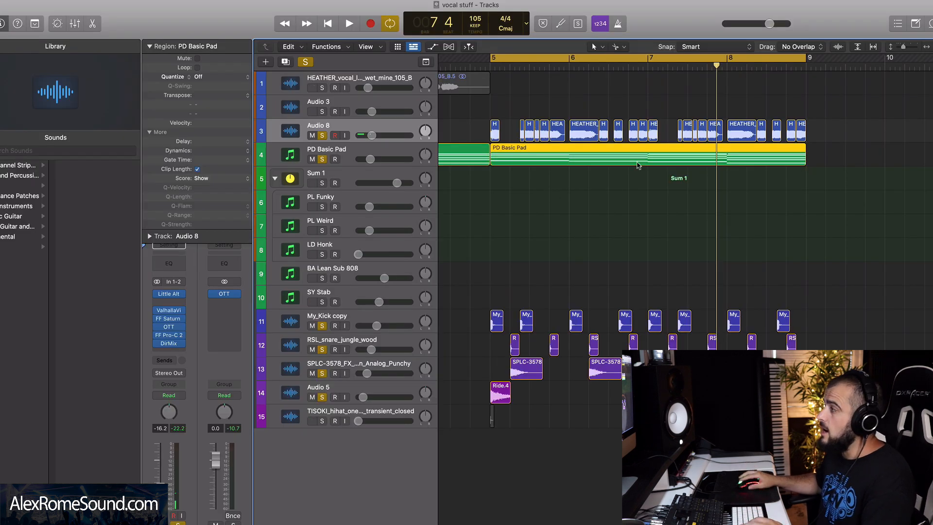
# Play the chopped adlib and pad chords together with the drum pattern from bar 5
pyautogui.click(580, 201)
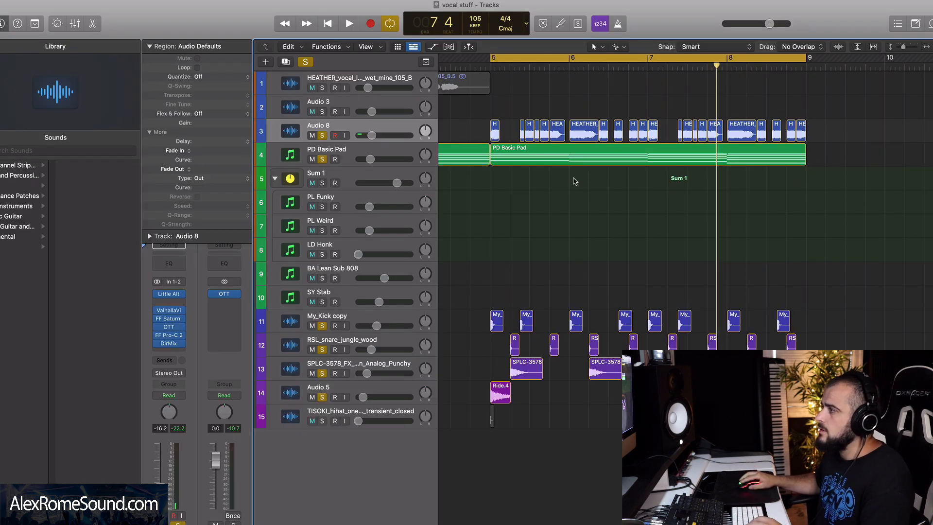
pyautogui.press('space')
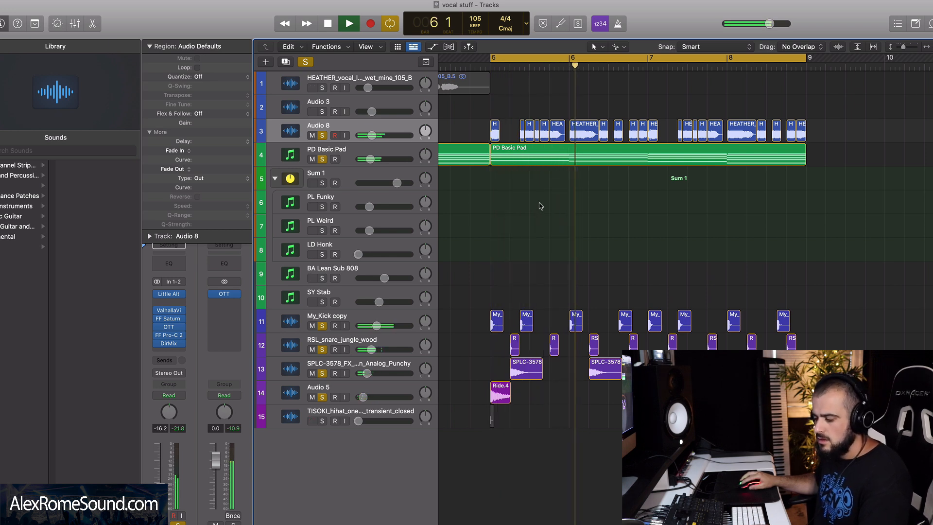
pyautogui.press('space')
# Open the chord region in the Piano Roll and duplicate the short first chord twice within its bar
pyautogui.doubleClick(551, 161)
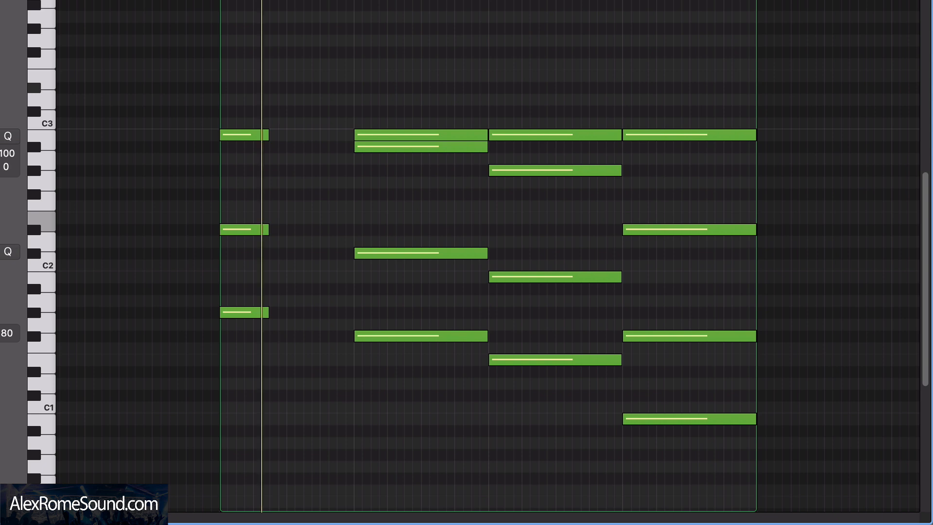
pyautogui.moveTo(261, 0); pyautogui.dragTo(219, 0)
pyautogui.moveTo(262, 76); pyautogui.dragTo(273, 349)
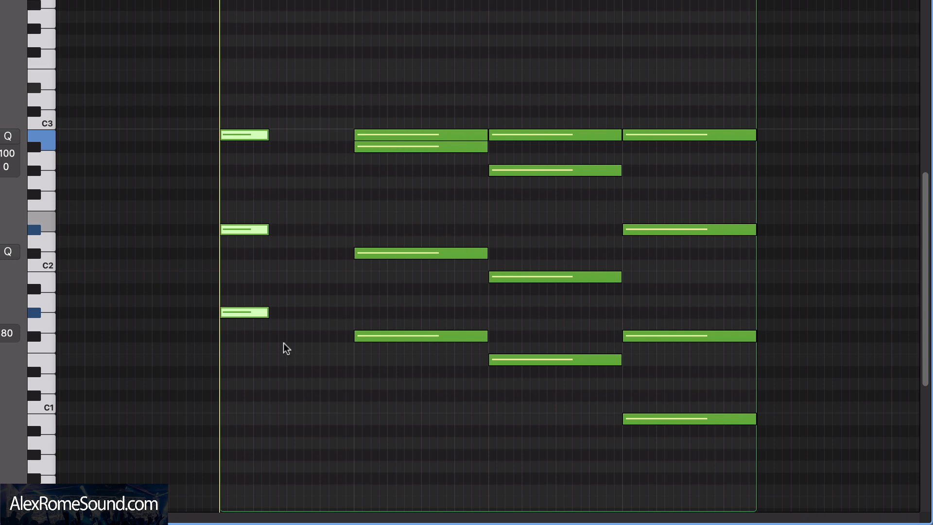
pyautogui.moveTo(248, 312); pyautogui.dragTo(302, 312)
pyautogui.moveTo(287, 312); pyautogui.dragTo(353, 312)
# Shorten the notes of the second, third and fourth chords into stabs and copy the third chord's stab within its bar
pyautogui.moveTo(396, 108); pyautogui.dragTo(427, 349)
pyautogui.moveTo(486, 144); pyautogui.dragTo(429, 144)
pyautogui.moveTo(515, 108); pyautogui.dragTo(547, 374)
pyautogui.moveTo(618, 362); pyautogui.dragTo(570, 364)
pyautogui.moveTo(551, 364); pyautogui.dragTo(621, 362)
pyautogui.moveTo(651, 108); pyautogui.dragTo(680, 428)
pyautogui.moveTo(753, 136); pyautogui.dragTo(723, 141)
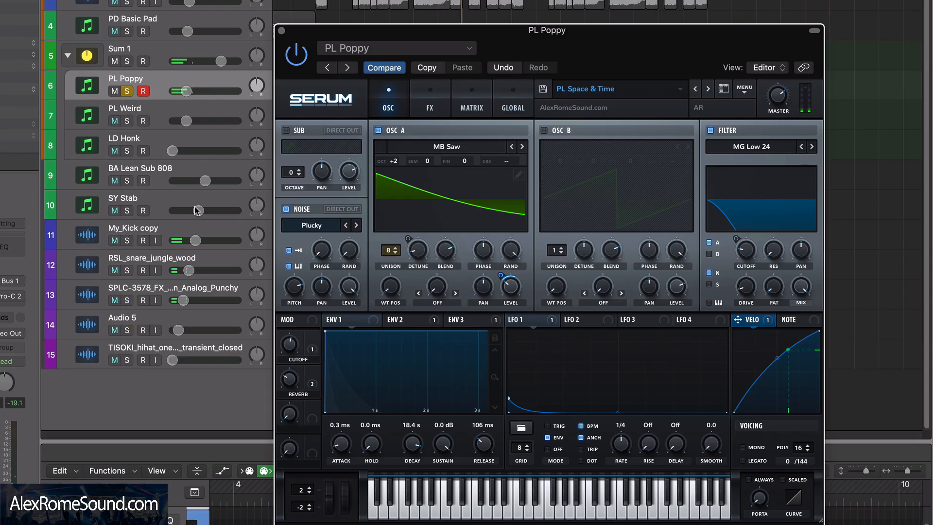
# Reposition the Serum window on the pluck track and audition the presets PL Summer and PL Summerfy
pyautogui.moveTo(676, 59); pyautogui.dragTo(656, 46)
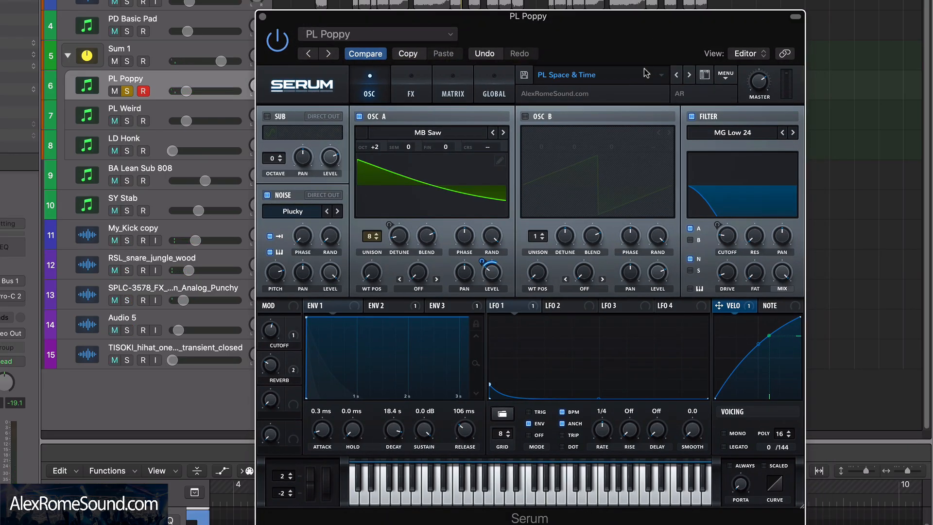
pyautogui.click(688, 76)
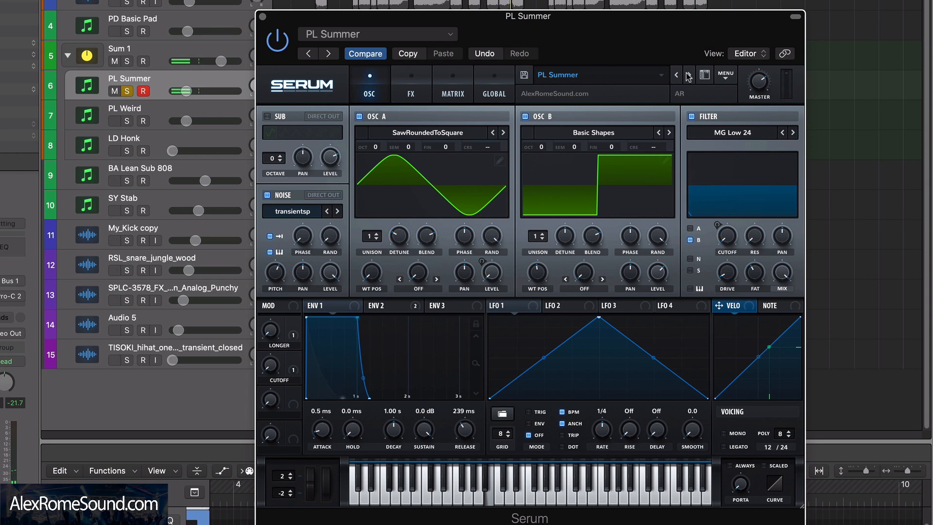
pyautogui.click(688, 76)
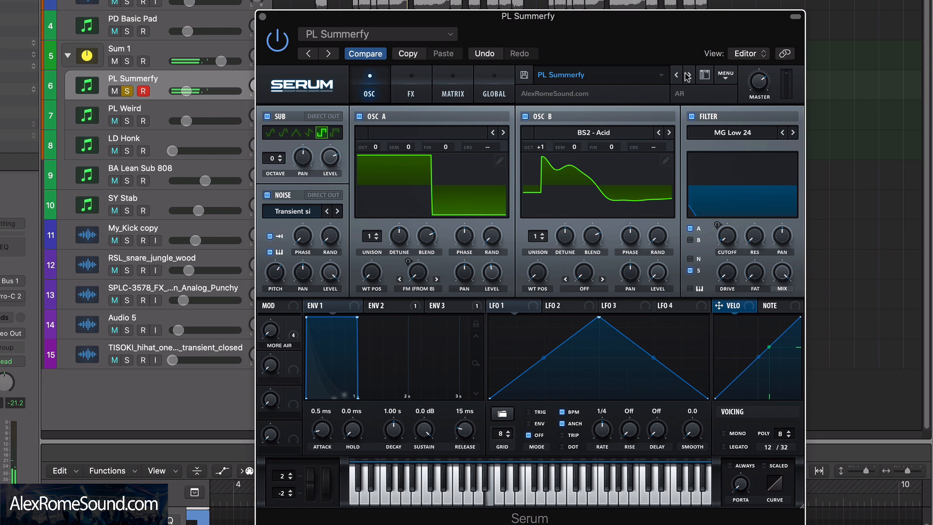
# Audition the Serum presets from PL Trickle through PL Pretty Pluck on the pluck track, settle on PL Funky and close the plug-in
pyautogui.click(689, 76)
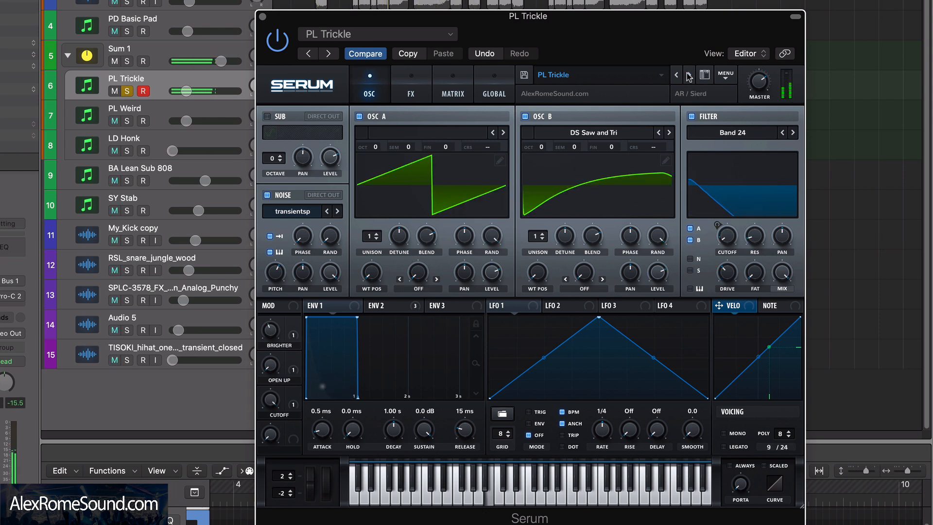
pyautogui.click(689, 75)
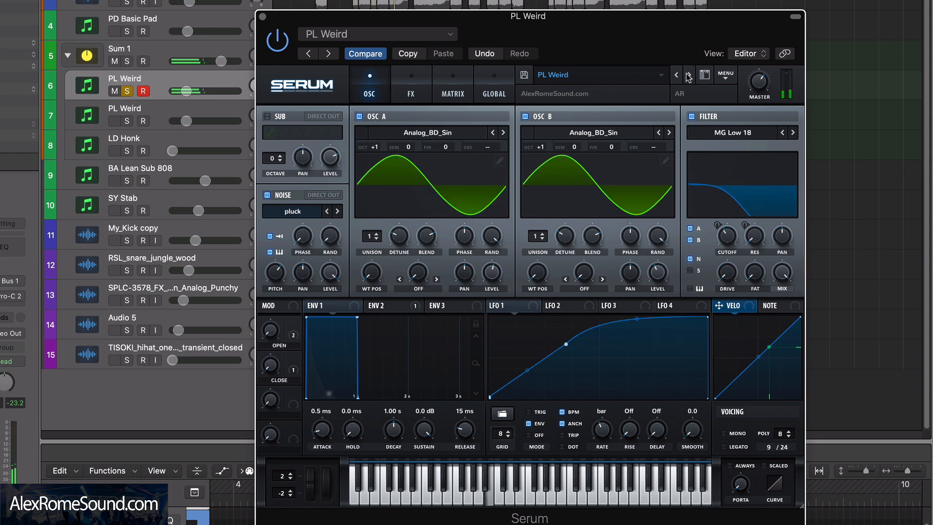
pyautogui.click(688, 76)
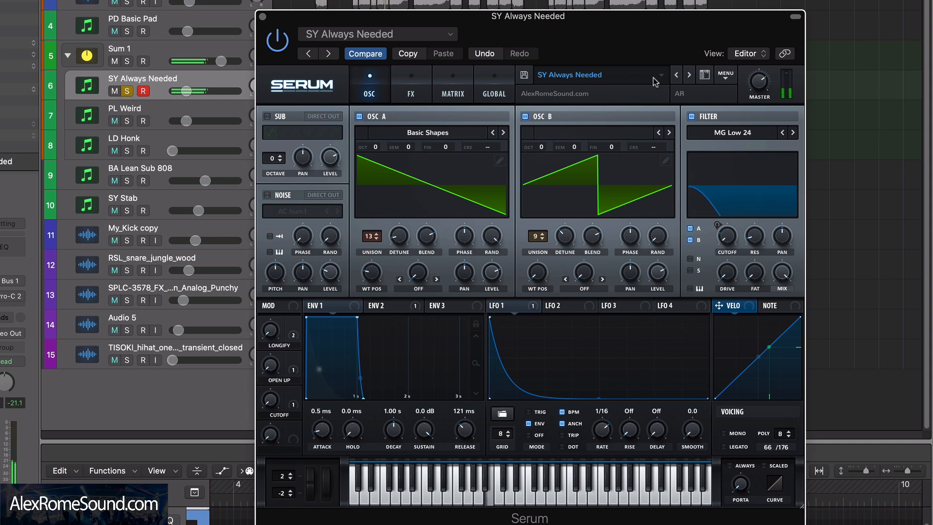
pyautogui.click(675, 75)
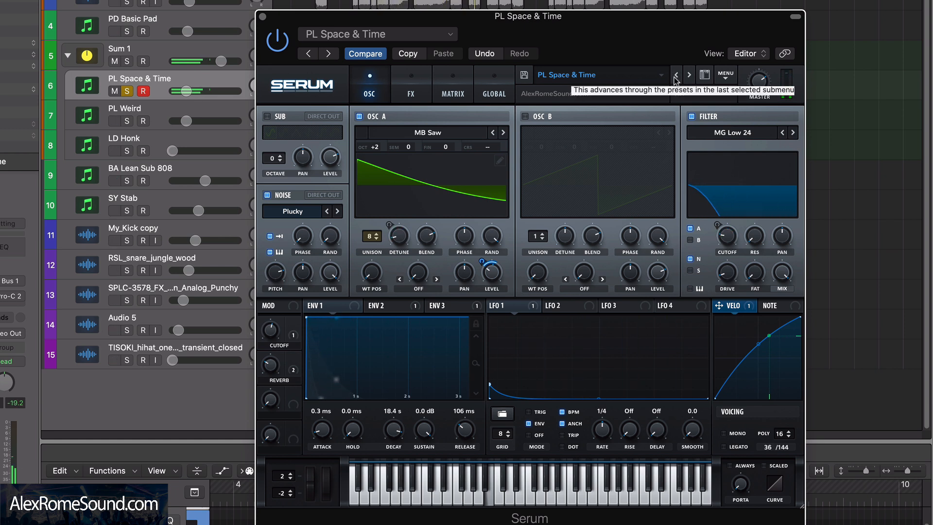
pyautogui.click(676, 75)
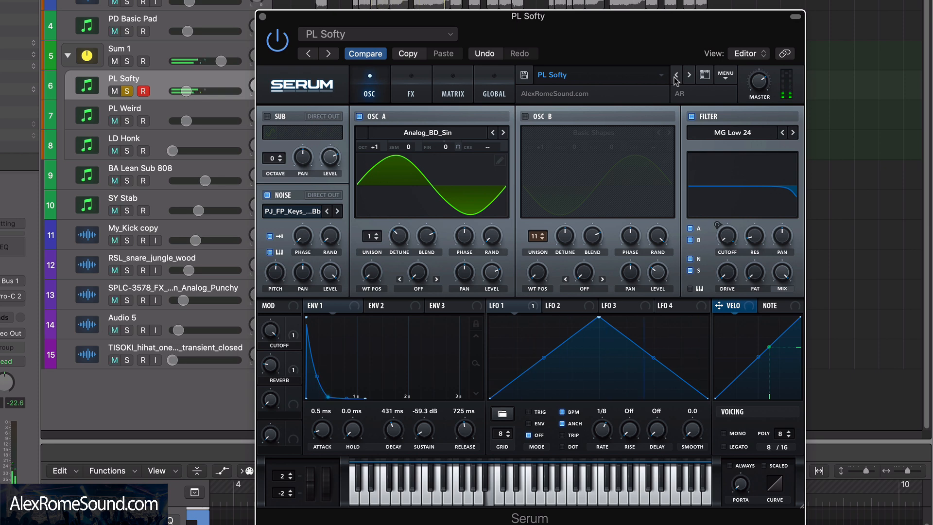
pyautogui.click(676, 77)
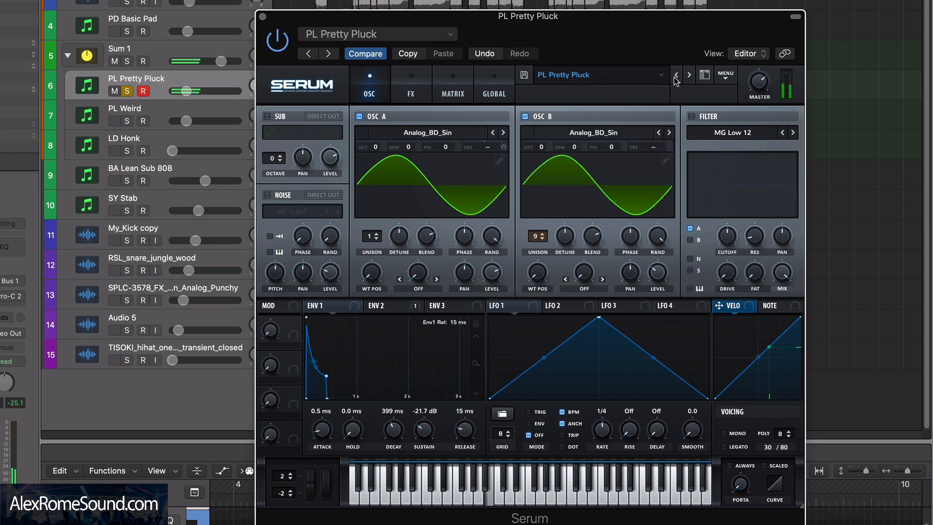
pyautogui.click(677, 77)
pyautogui.click(676, 77)
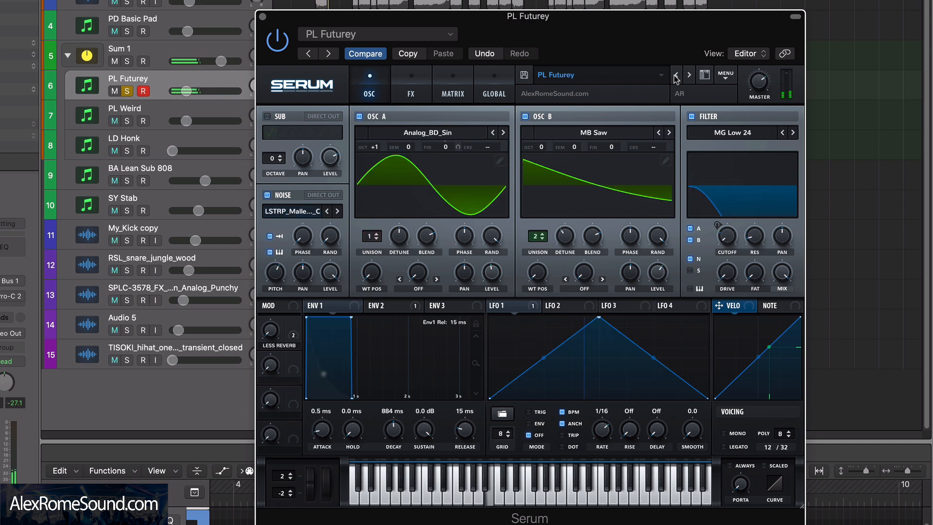
pyautogui.click(677, 77)
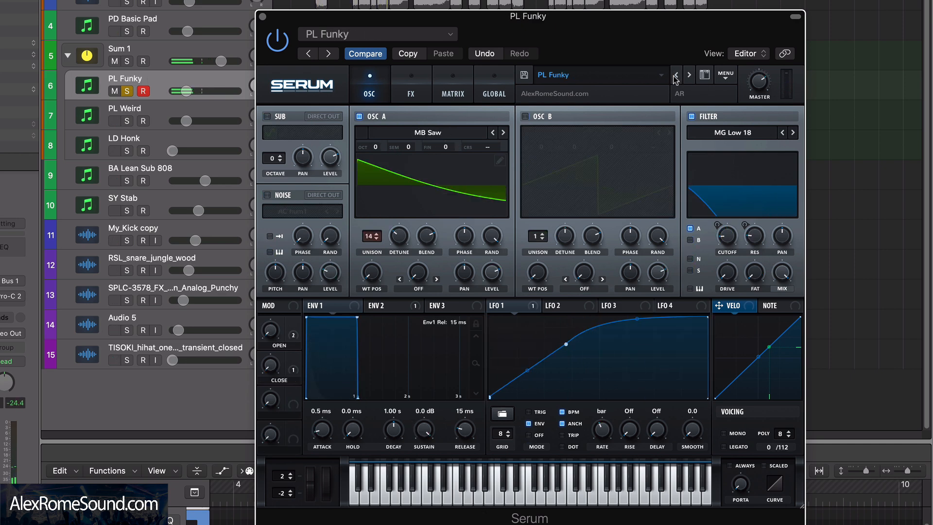
pyautogui.click(262, 17)
# Solo the kick, snare, FX and Audio 5 tracks alongside the PL Funky track and play them together
pyautogui.moveTo(189, 91)
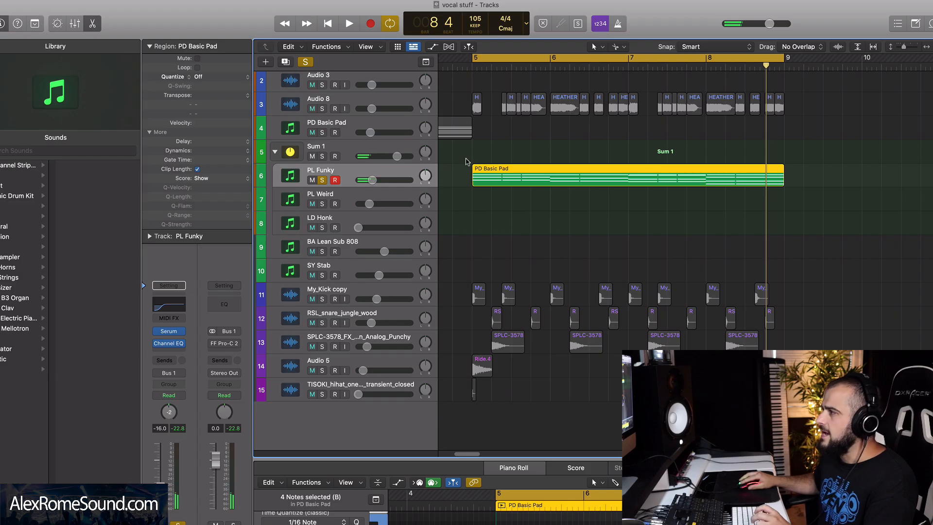
pyautogui.moveTo(466, 159); pyautogui.dragTo(522, 192)
pyautogui.moveTo(523, 192); pyautogui.dragTo(525, 195)
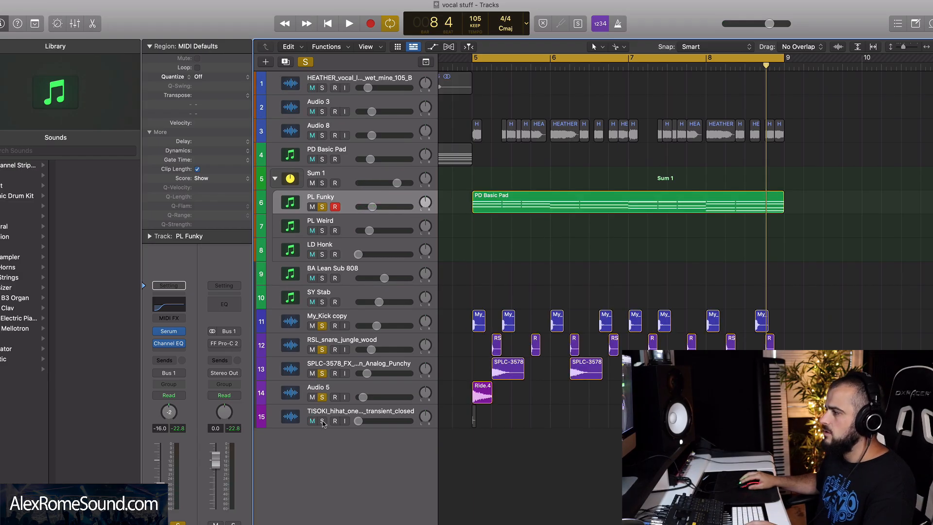
pyautogui.press('space')
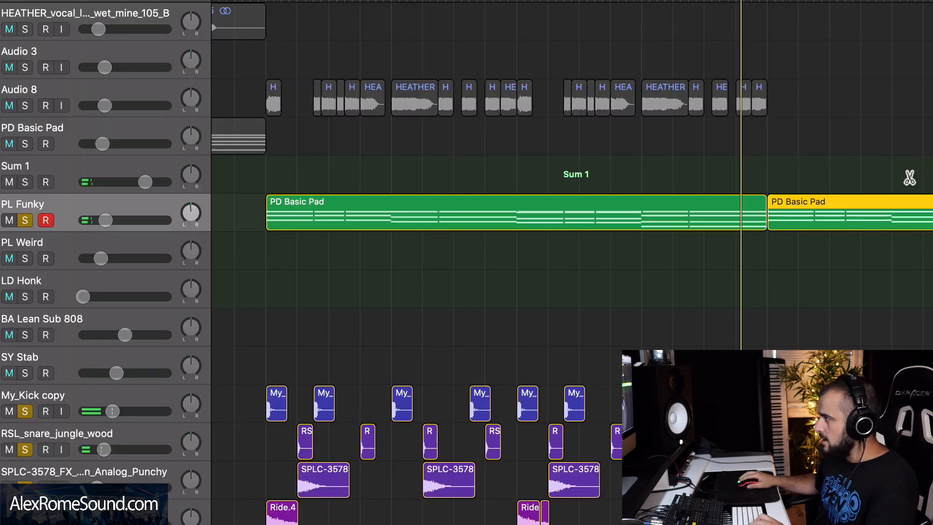
# Copy the chord region onto the PL Weird track, play it soloed with the drums, and solo PL Funky again
pyautogui.moveTo(899, 200); pyautogui.dragTo(395, 248)
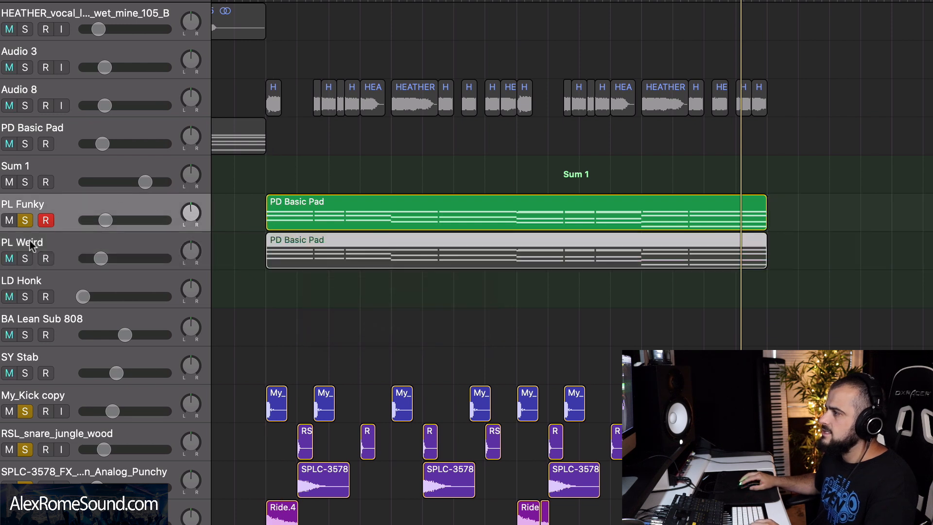
pyautogui.click(24, 258)
pyautogui.click(25, 222)
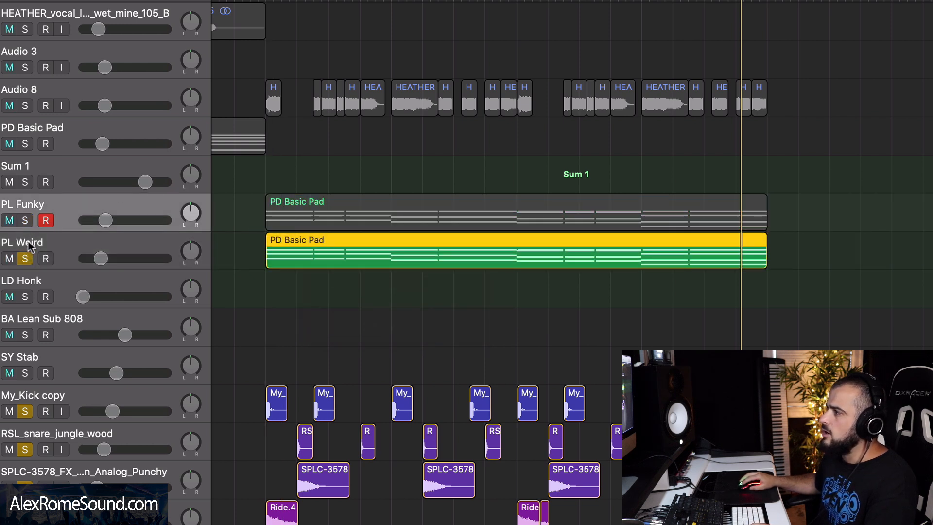
pyautogui.click(27, 246)
pyautogui.press('space')
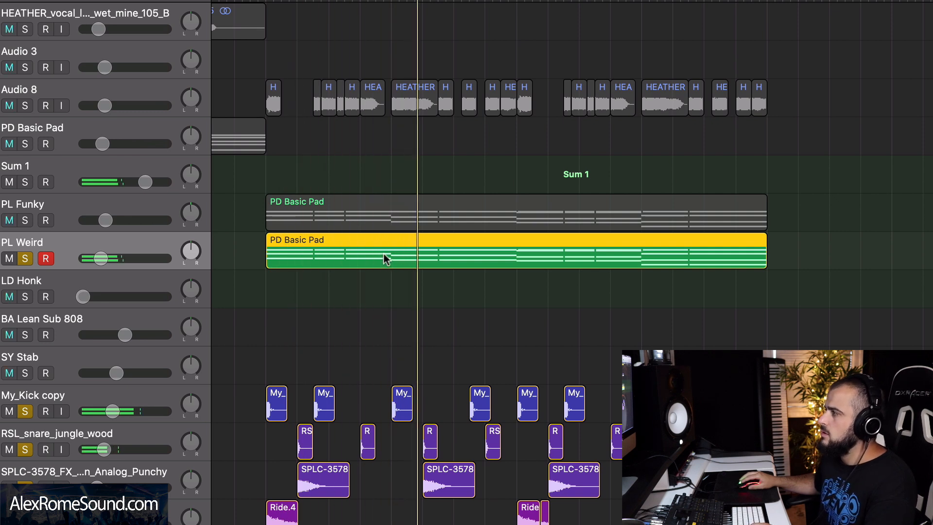
pyautogui.click(24, 220)
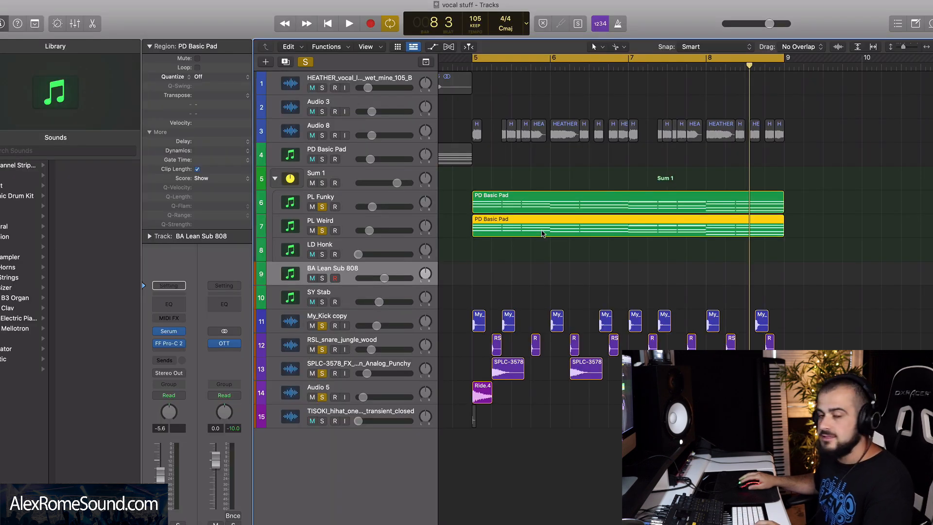
# Reposition the Serum window on the bass track and audition the presets BA Hot Sub and BA Hottest Sub, ending on BA Lean Sub 808
pyautogui.doubleClick(543, 233)
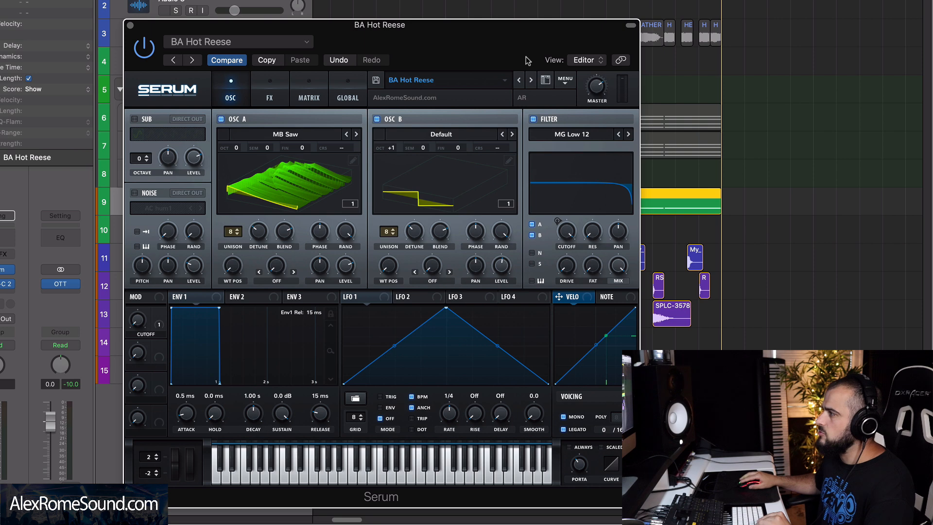
pyautogui.moveTo(519, 48); pyautogui.dragTo(520, 40)
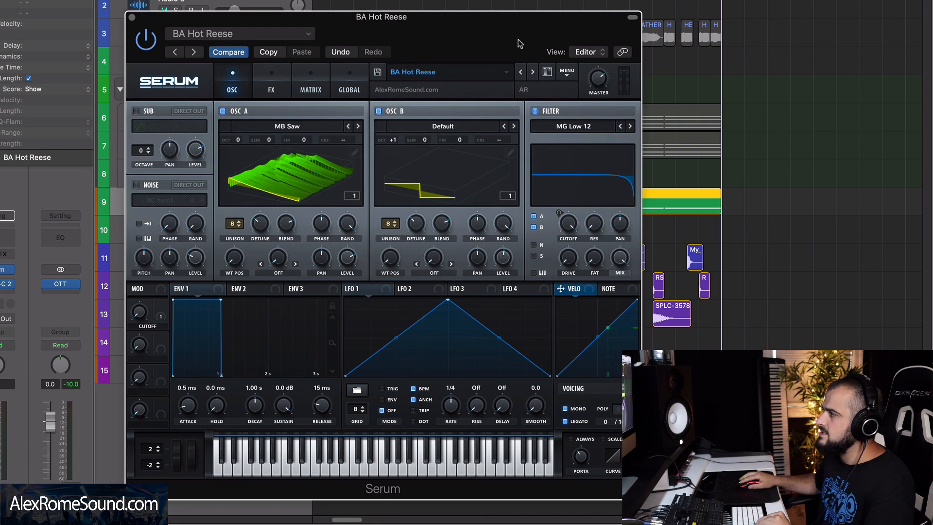
pyautogui.click(532, 73)
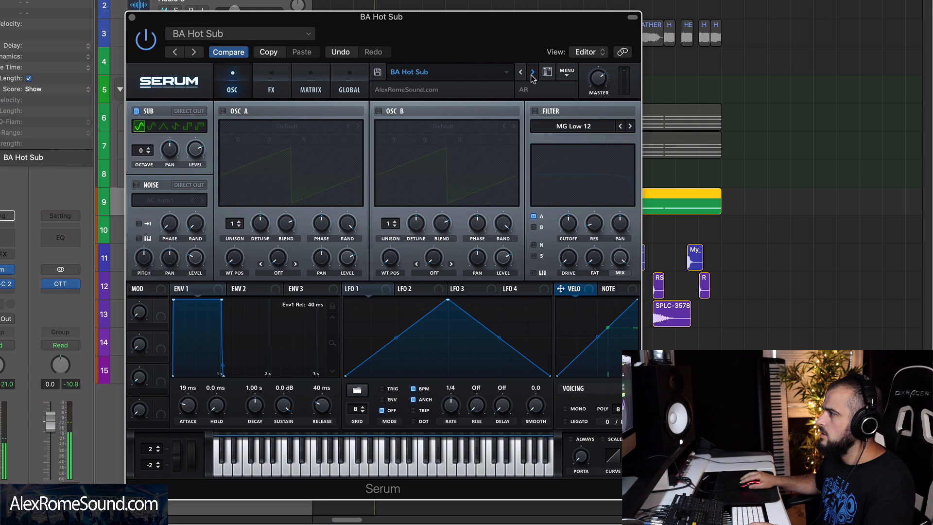
pyautogui.click(533, 77)
pyautogui.click(533, 73)
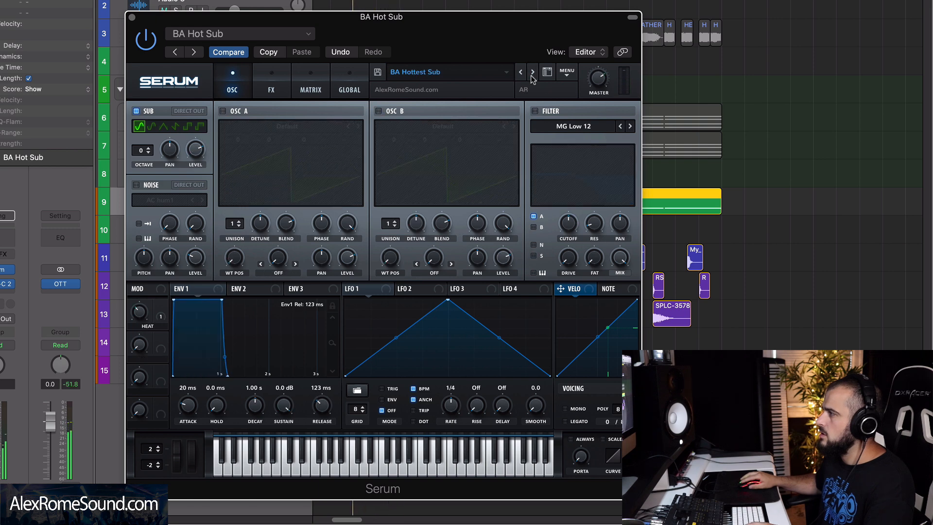
pyautogui.click(533, 72)
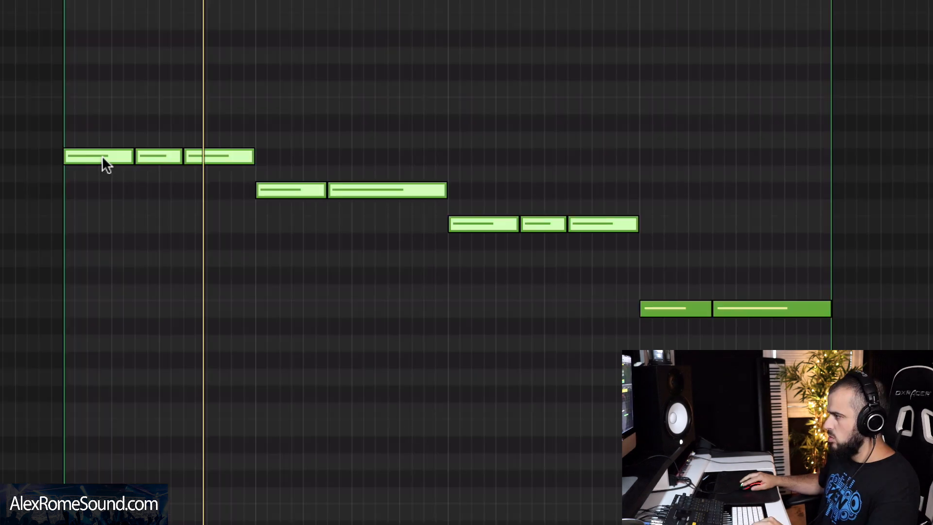
# Move the bass notes of the first three bars down an octave and select the second and third notes of the first bar
pyautogui.moveTo(104, 158); pyautogui.dragTo(106, 367)
pyautogui.press('space')
pyautogui.click(208, 265)
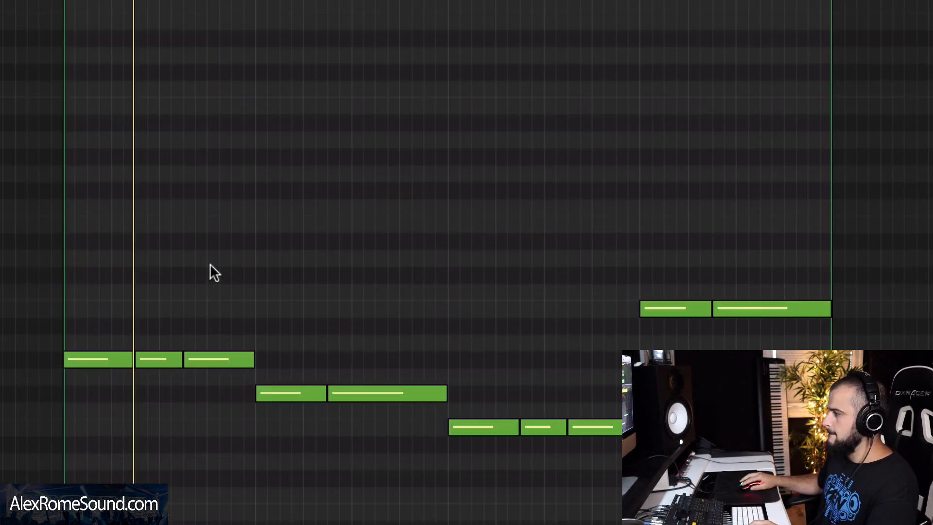
pyautogui.moveTo(169, 302); pyautogui.dragTo(208, 397)
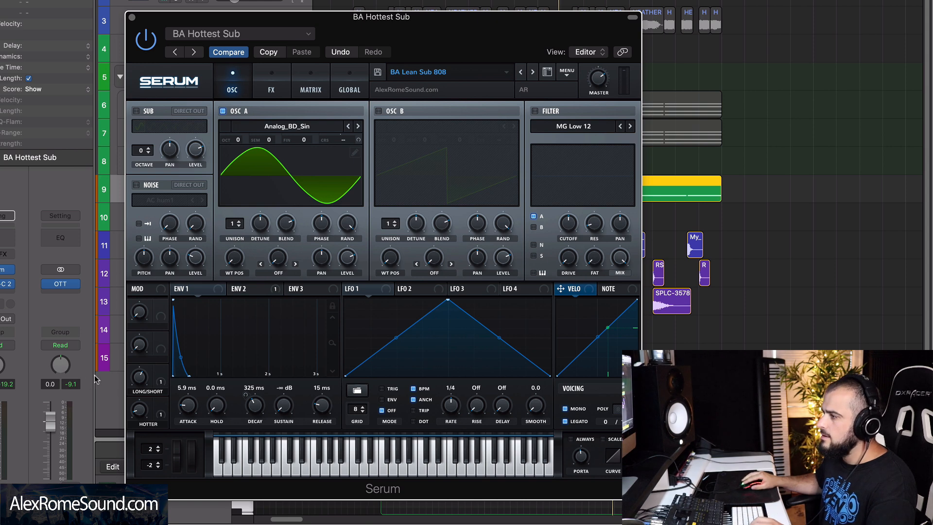
# Adjust the bass preset's LONG/SHORT macro to about 83% during playback and close the Serum window
pyautogui.click(135, 382)
pyautogui.moveTo(136, 379); pyautogui.dragTo(138, 377)
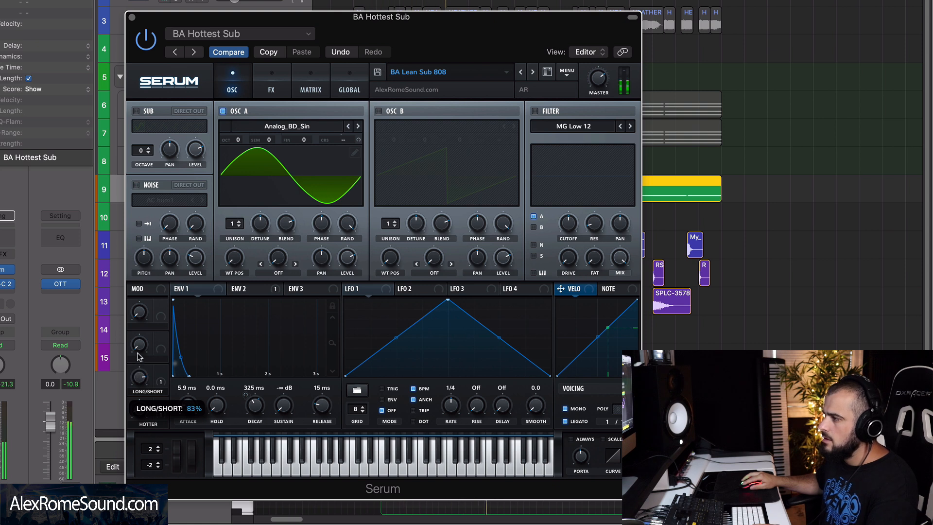
pyautogui.moveTo(140, 354); pyautogui.dragTo(139, 354)
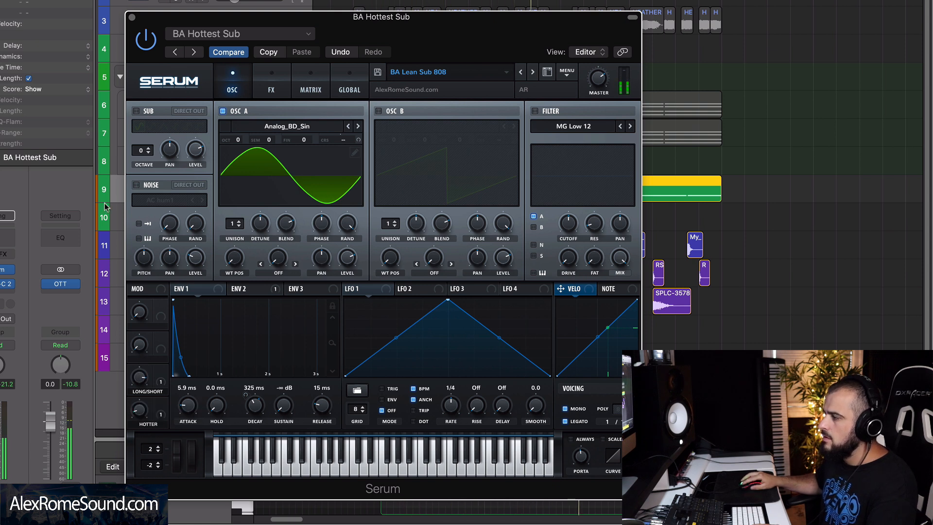
pyautogui.click(133, 18)
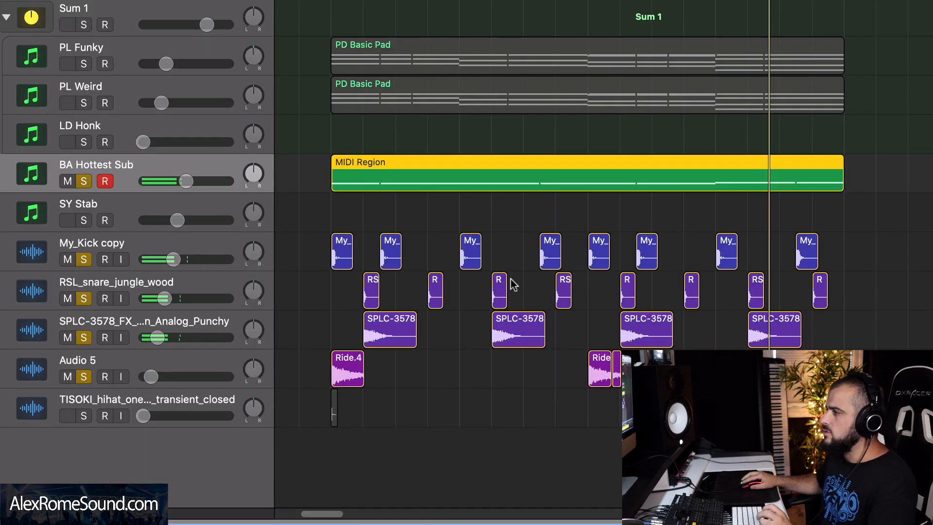
# Copy the bass MIDI region from the BA Hottest Sub track onto the SY Stab track from bar 5
pyautogui.click(502, 216)
pyautogui.click(516, 162)
pyautogui.press('super+r')
pyautogui.moveTo(896, 164); pyautogui.dragTo(382, 204)
# Solo the SY Stab track in place of BA Hottest Sub and play it with the drums
pyautogui.click(81, 180)
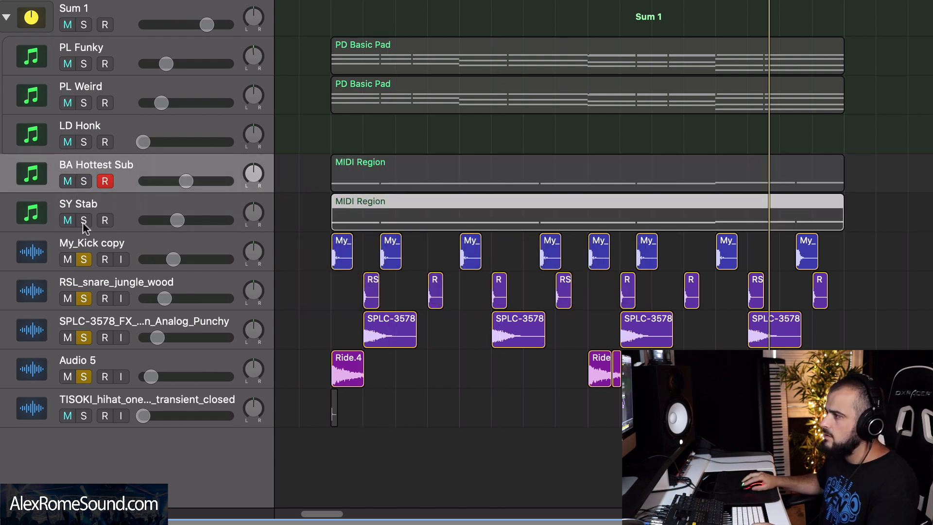
pyautogui.click(83, 219)
pyautogui.click(96, 209)
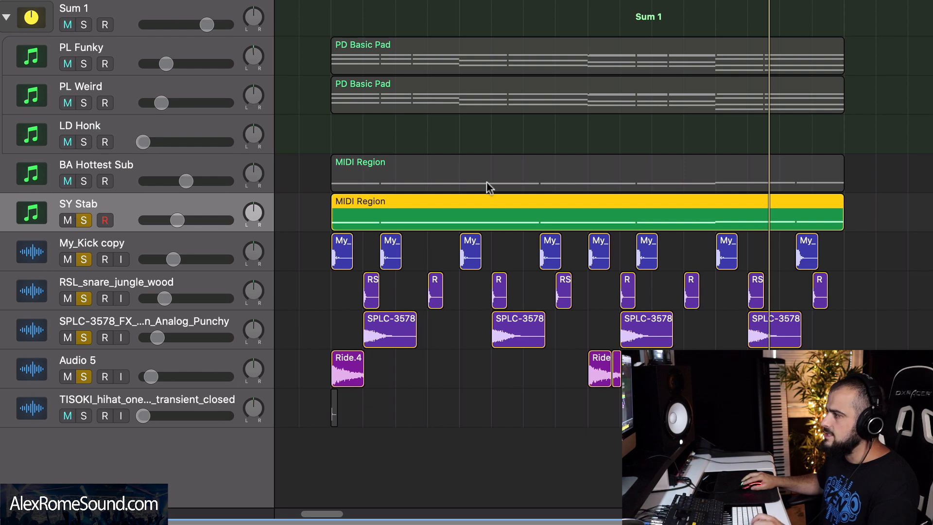
pyautogui.press('space')
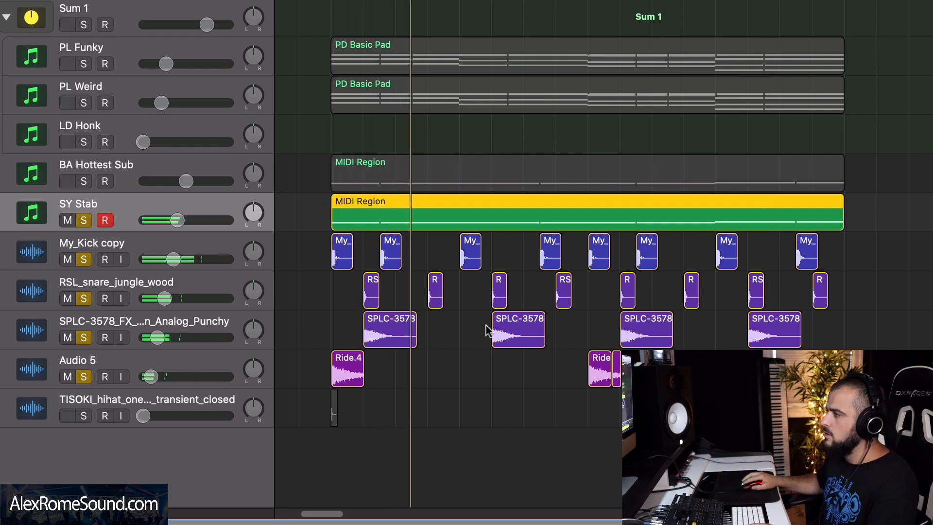
# In the SY Stab region's Piano Roll, delete the first bar's second note and extend its first note across the whole bar
pyautogui.moveTo(415, 521); pyautogui.dragTo(415, 0)
pyautogui.scroll(5, 489, 244)
pyautogui.moveTo(468, 216); pyautogui.dragTo(484, 362)
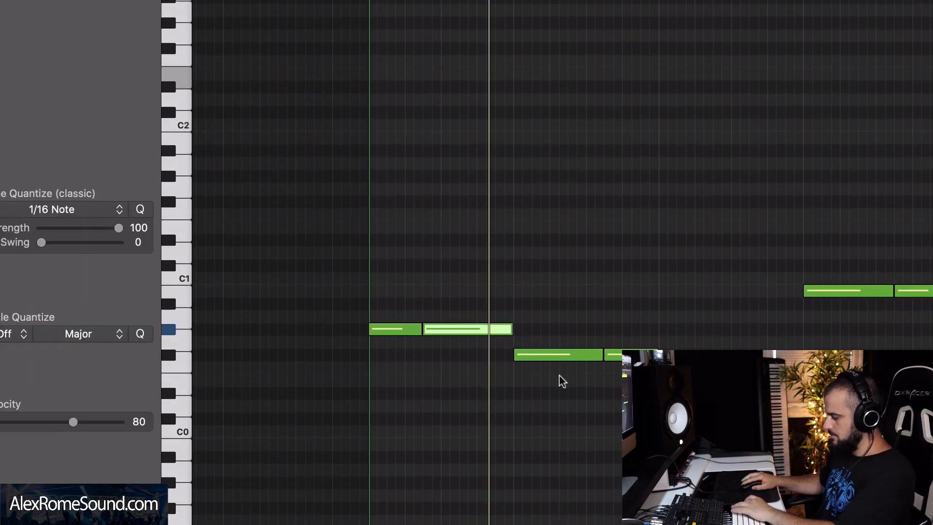
pyautogui.press('Delete')
pyautogui.moveTo(422, 330); pyautogui.dragTo(513, 331)
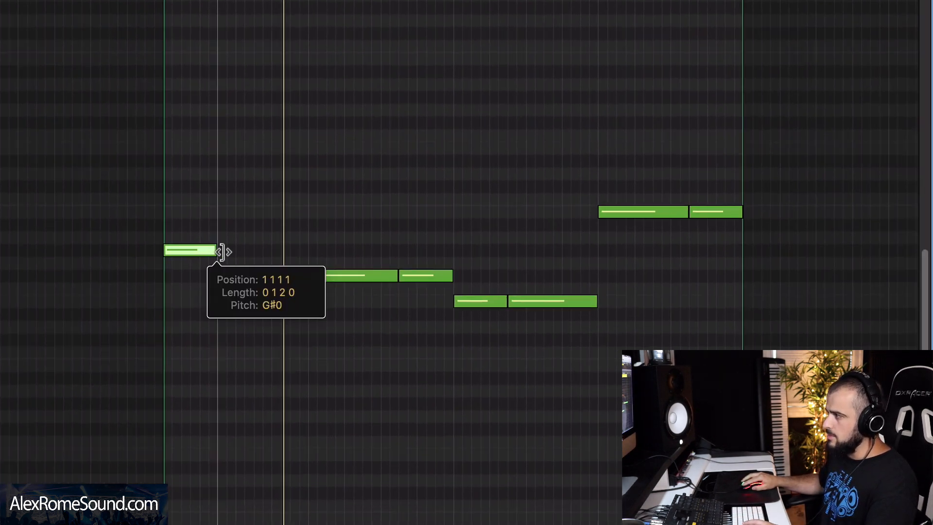
# Delete the second bar's second note in the SY Stab region and lengthen the F#0 note to fill the bar
pyautogui.moveTo(430, 238); pyautogui.dragTo(429, 262)
pyautogui.press('Delete')
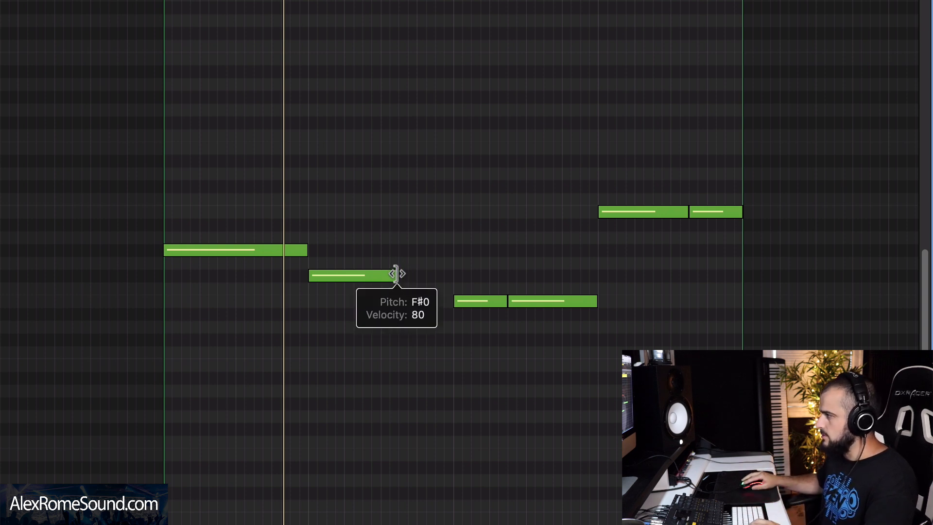
pyautogui.moveTo(396, 274); pyautogui.dragTo(454, 298)
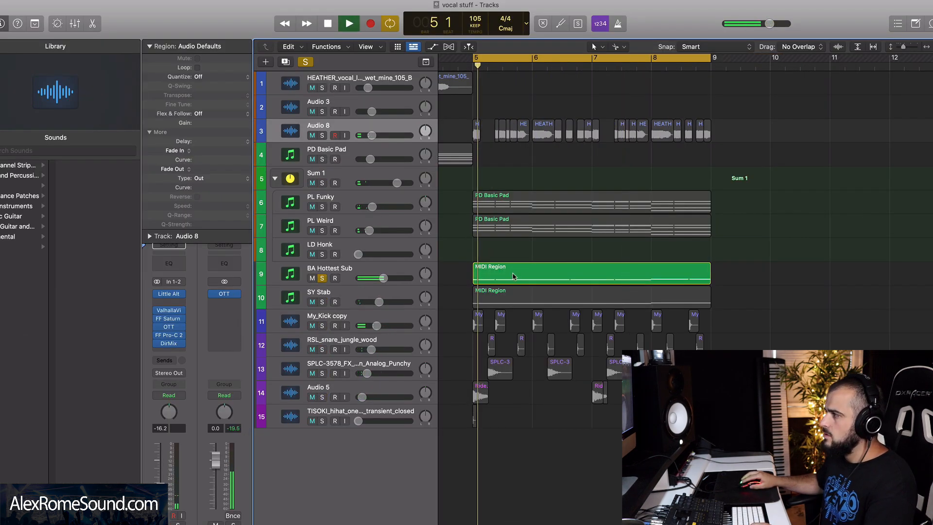
# Open the BA Hottest Sub region in the Piano Roll and draw a note about one bar long high above the first bar's bass notes
pyautogui.click(516, 276)
pyautogui.doubleClick(516, 276)
pyautogui.scroll(5, 559, 354)
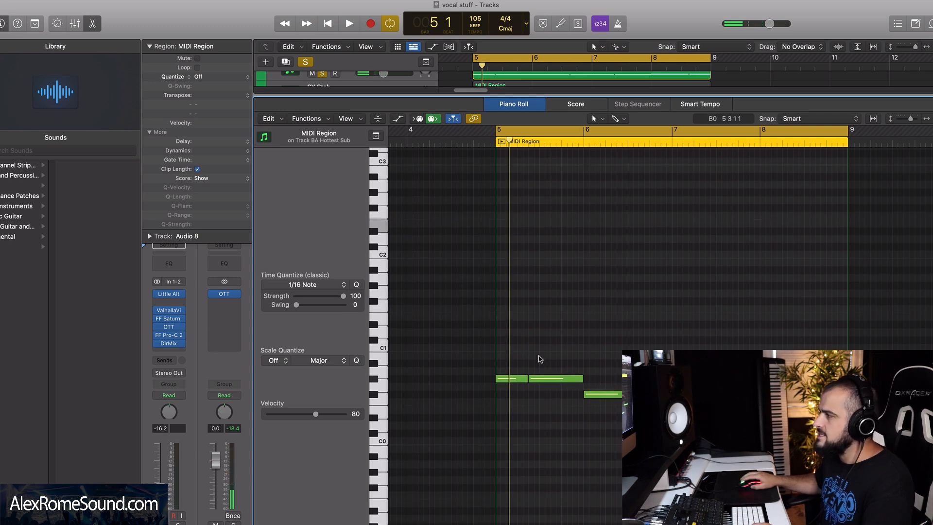
pyautogui.press('space')
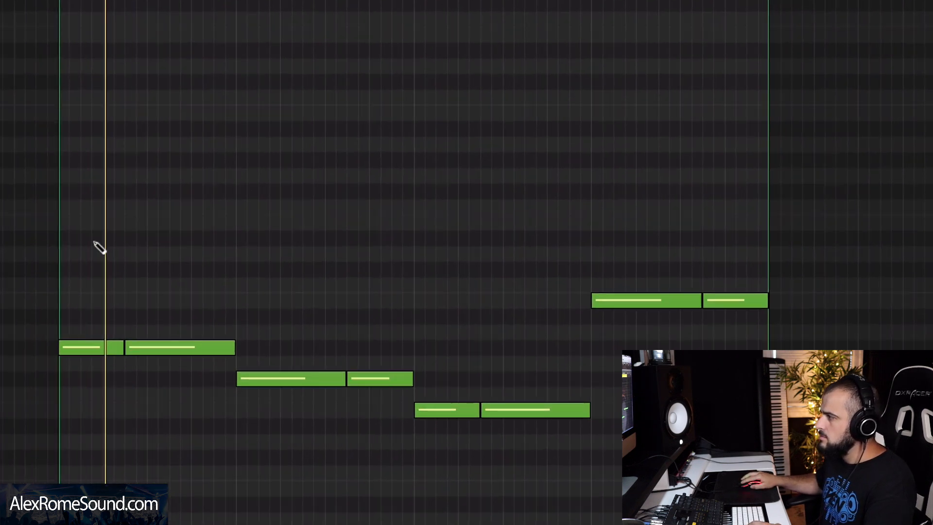
pyautogui.moveTo(96, 242)
pyautogui.mouseDown()
pyautogui.moveTo(109, 241)
pyautogui.moveTo(109, 159)
pyautogui.mouseUp()
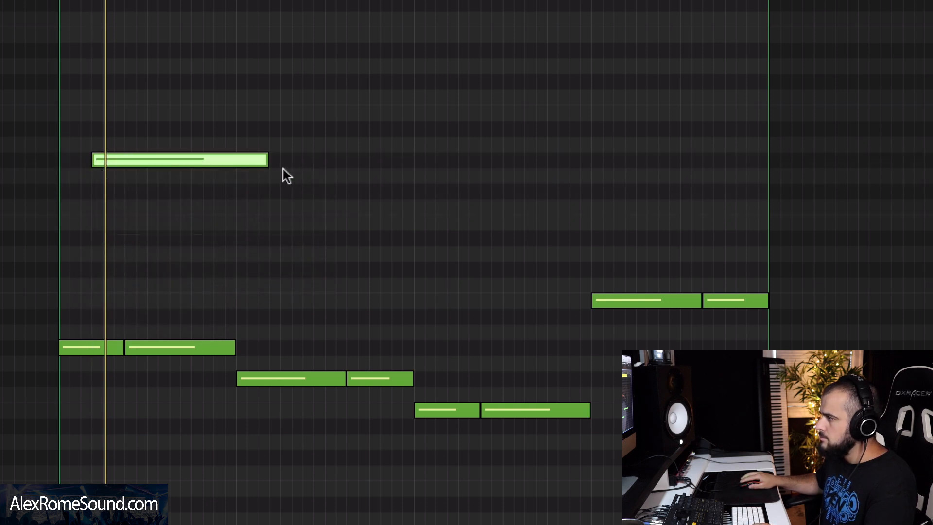
# Shorten the first bar's high note to end where the second bass note starts, and raise the second bar's second note an octave
pyautogui.moveTo(266, 157); pyautogui.dragTo(125, 156)
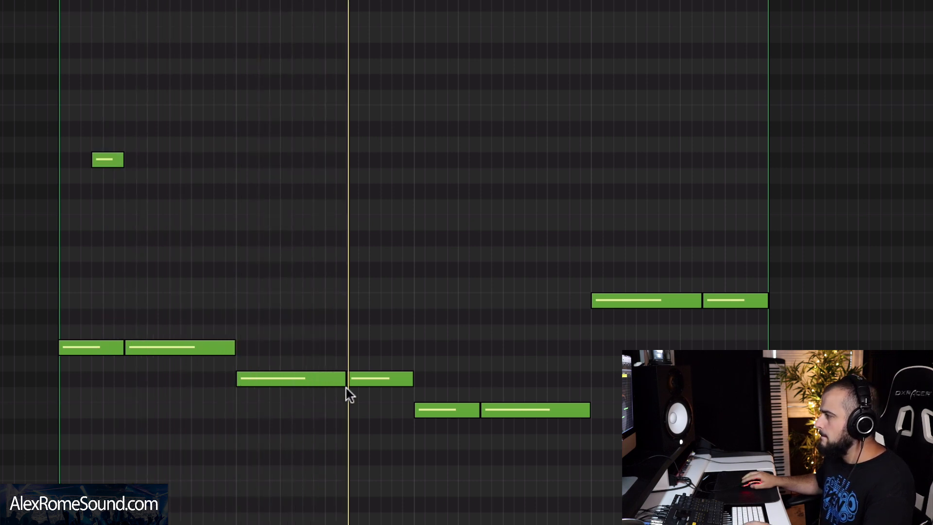
pyautogui.moveTo(365, 382); pyautogui.dragTo(366, 194)
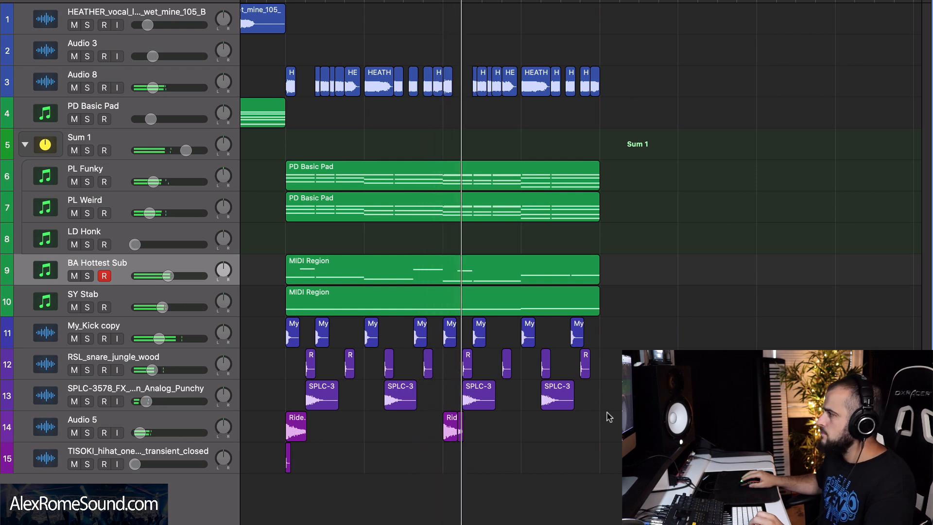
# Mute the PL Funky and PL Weird tracks, select the SY Stab region and play the arrangement without the plucks
pyautogui.click(102, 135)
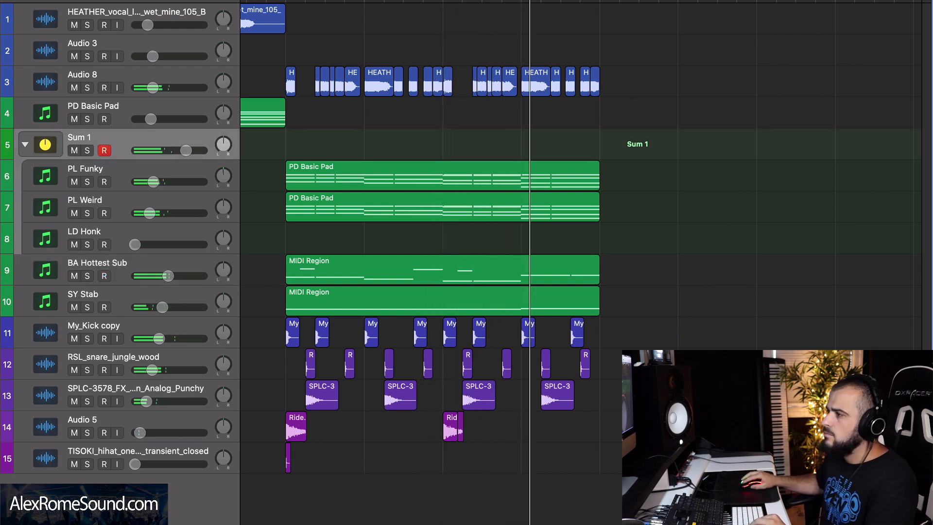
pyautogui.press('space')
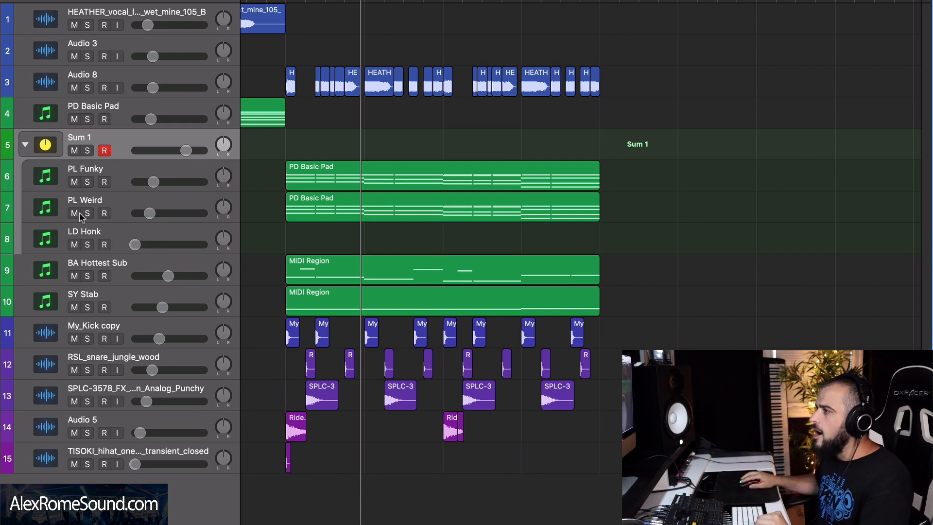
pyautogui.moveTo(72, 214); pyautogui.dragTo(73, 187)
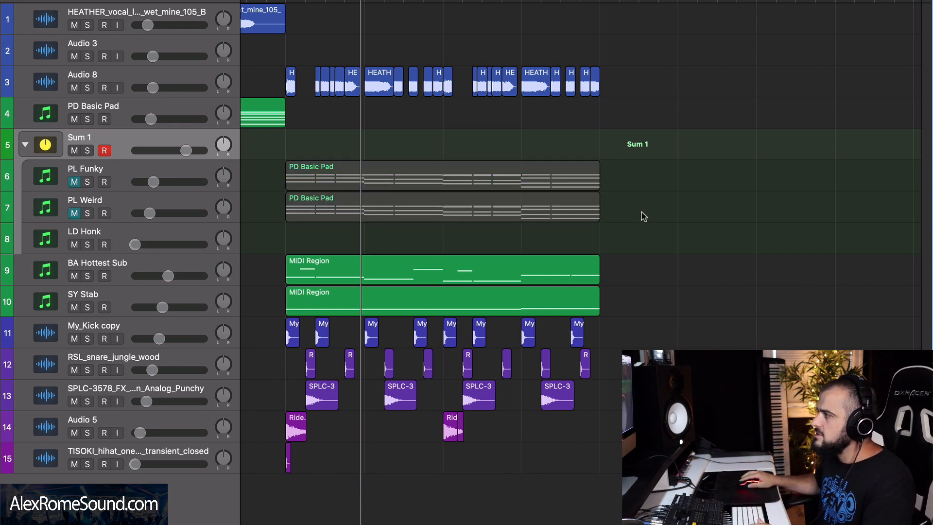
pyautogui.moveTo(645, 215); pyautogui.dragTo(520, 168)
pyautogui.moveTo(262, 297); pyautogui.dragTo(324, 295)
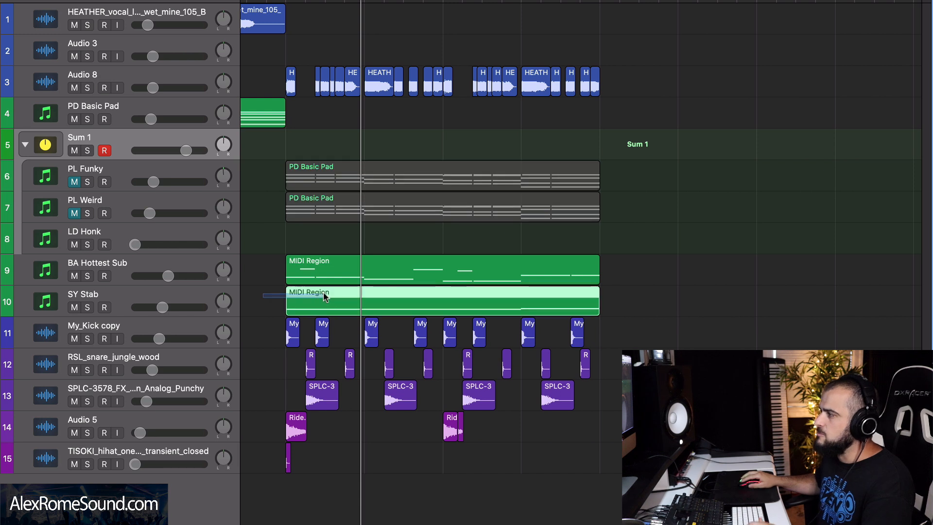
pyautogui.press('space')
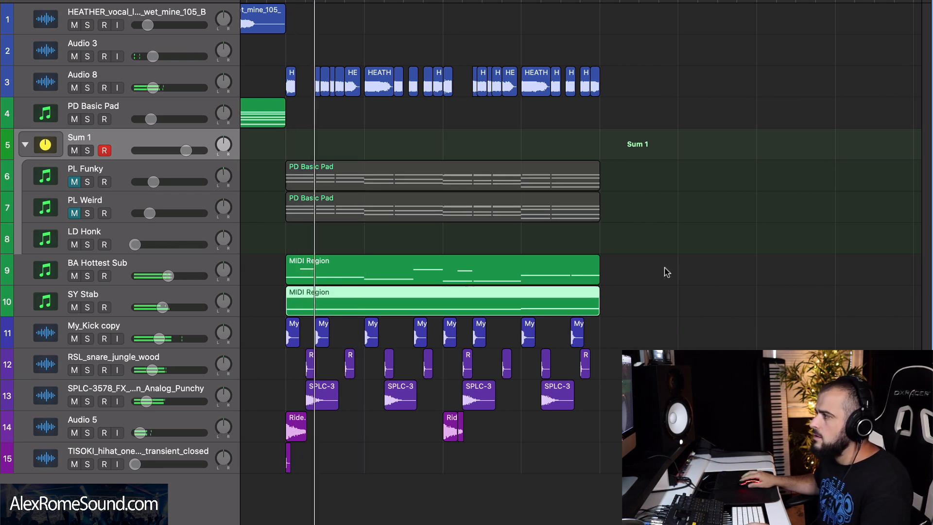